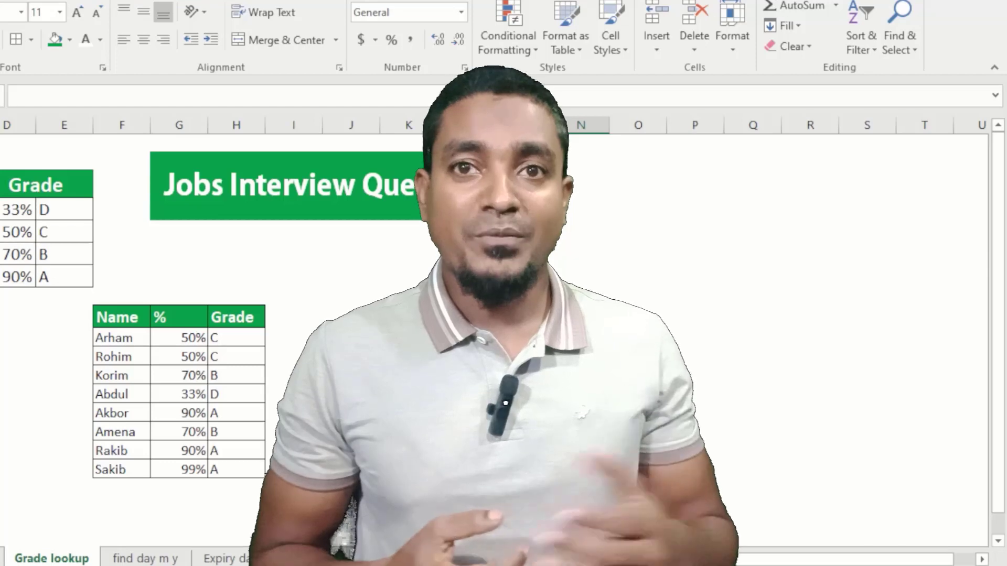
Step: Review the percentage-to-grade table and the existing LOOKUP grade formula
click(360, 294)
click(15, 185)
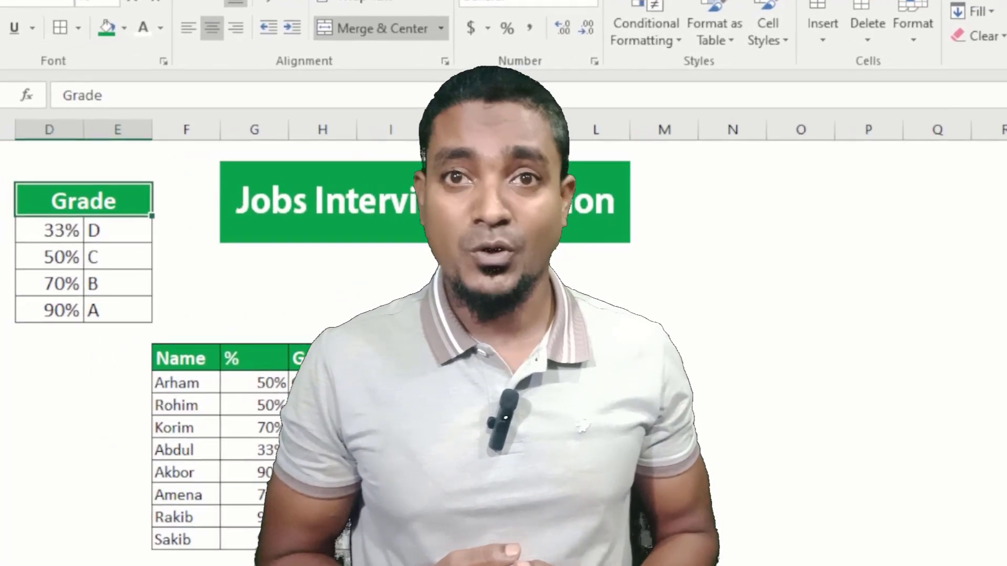
click(305, 376)
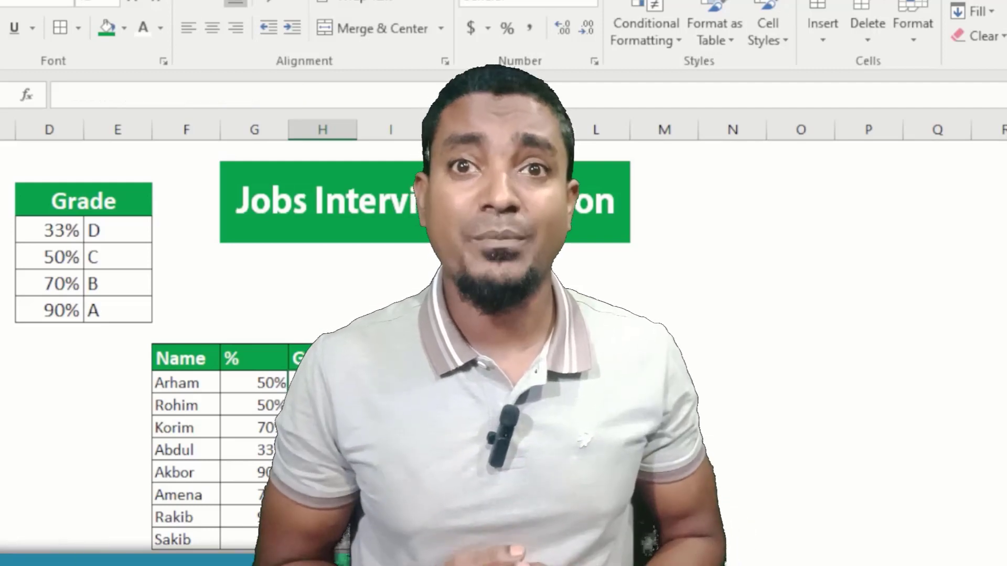
mouse_move(40, 196)
mouse_down()
mouse_move(93, 287)
mouse_move(92, 310)
mouse_up()
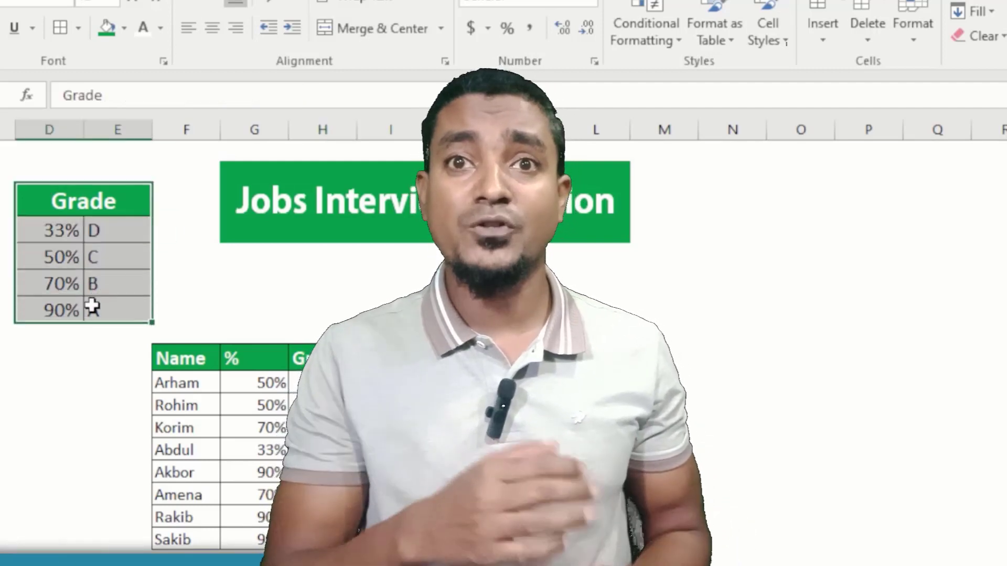
click(268, 404)
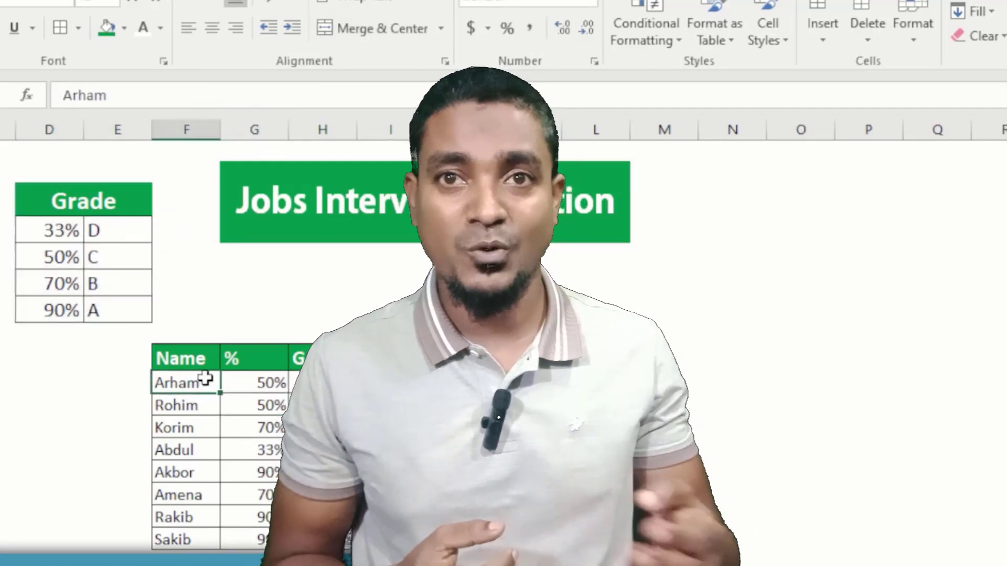
drag(188, 384, 186, 551)
click(292, 294)
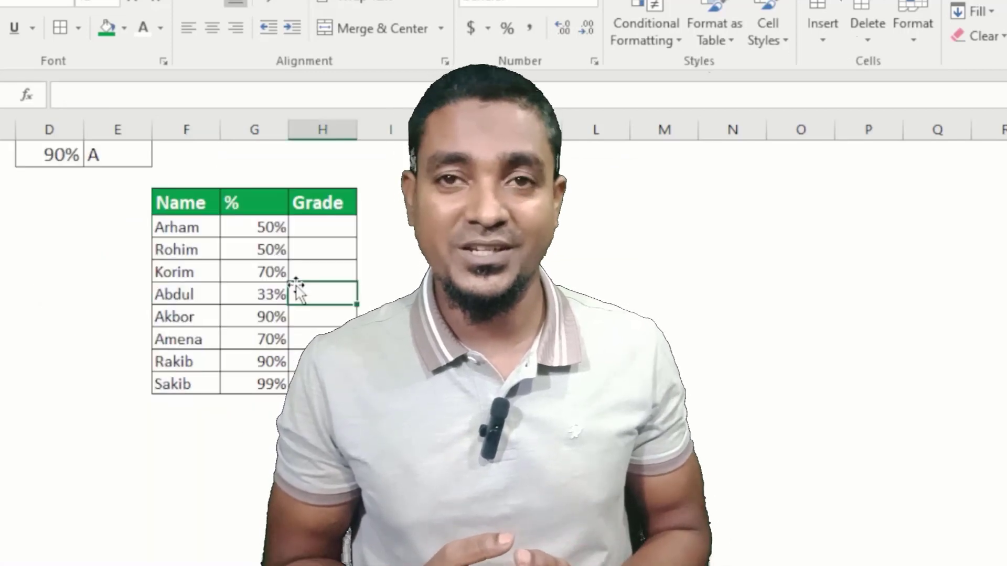
scroll(294, 289, up, 2)
Step: Look over the student names, percentages and Grade column cells
click(196, 350)
drag(186, 383, 268, 540)
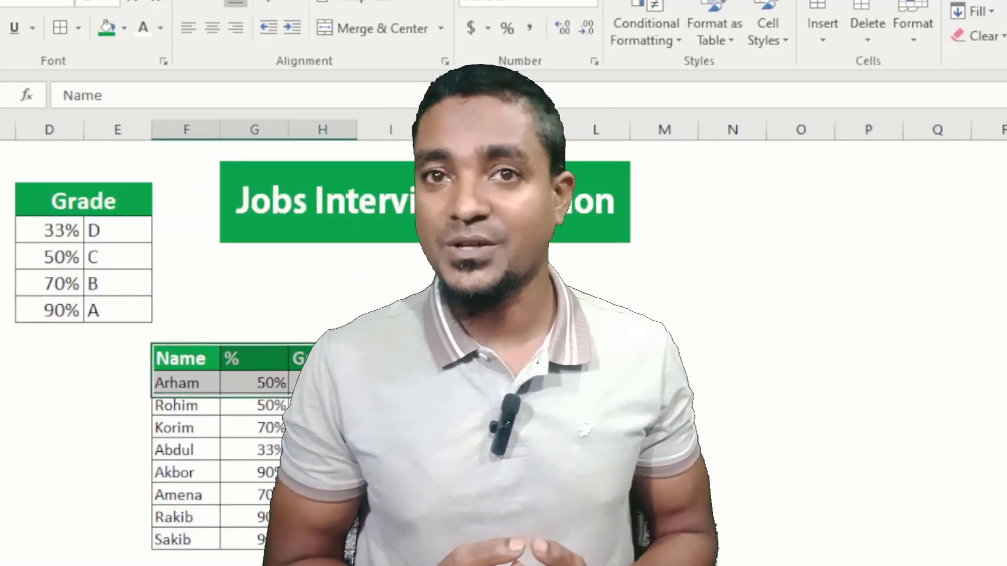
click(297, 359)
click(185, 391)
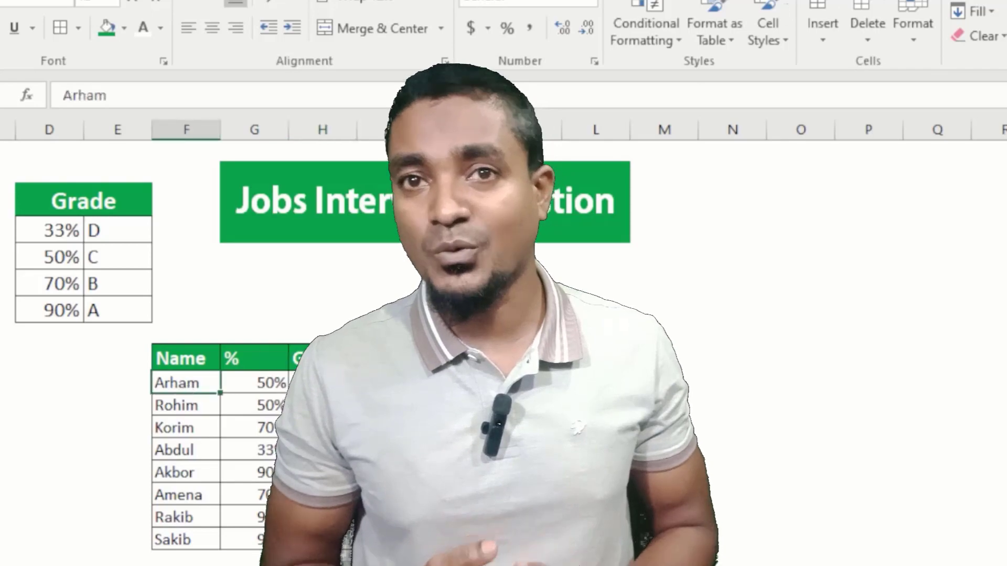
click(320, 383)
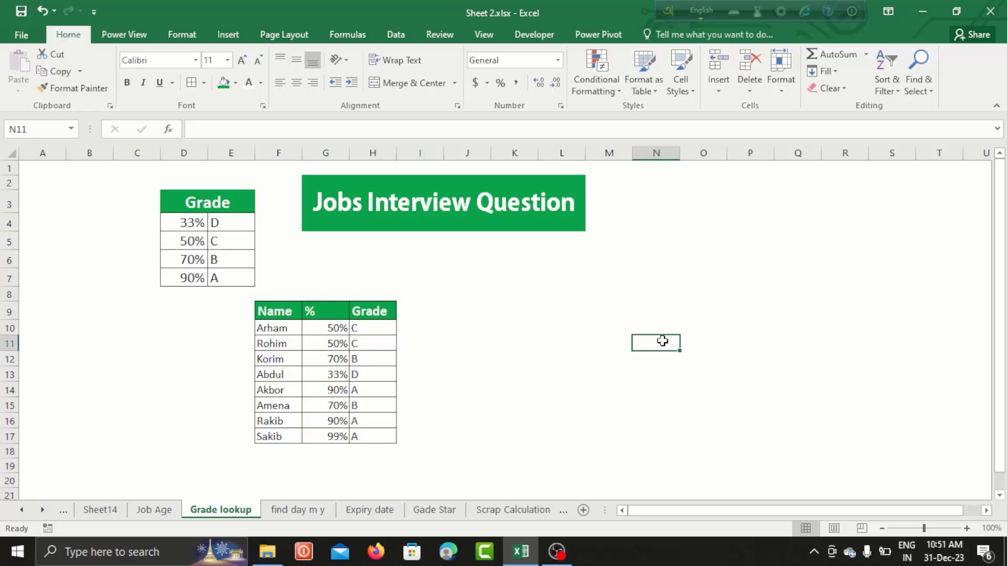
Step: Clear the existing letter grades from H10:H17
click(476, 292)
click(210, 202)
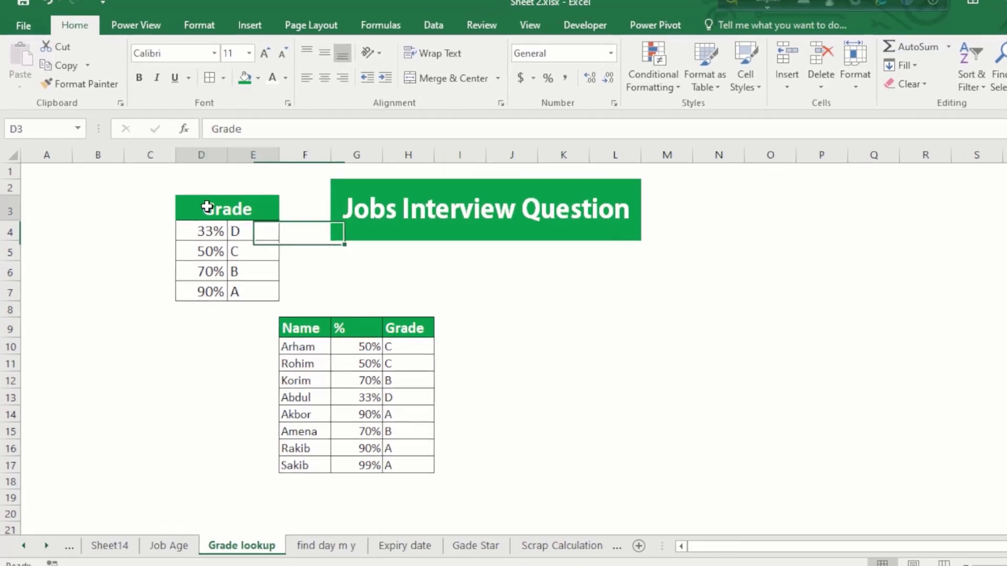
drag(430, 373, 432, 501)
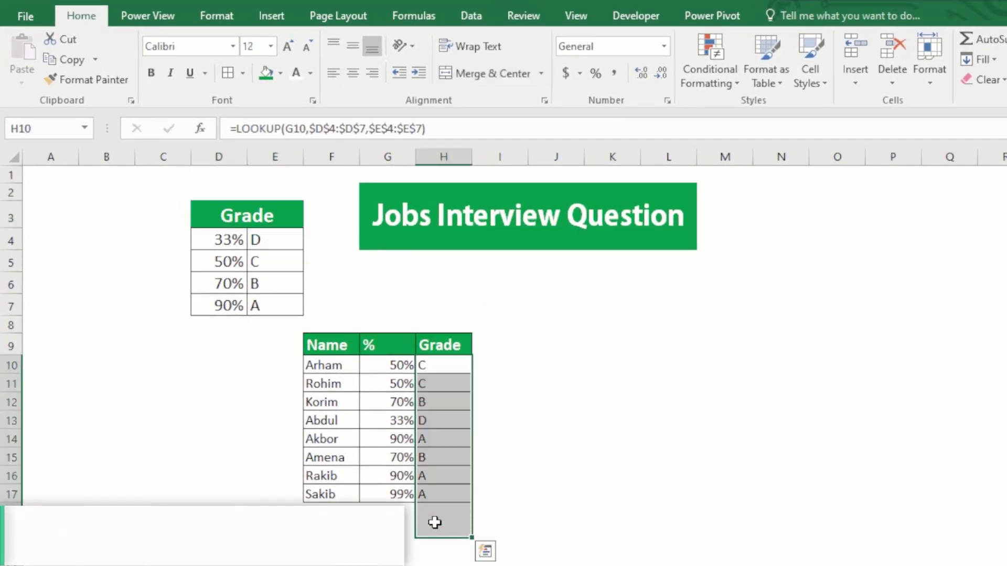
key(Delete)
Step: Compare the grade table and student percentages against the now-empty Grade column
drag(213, 207, 254, 303)
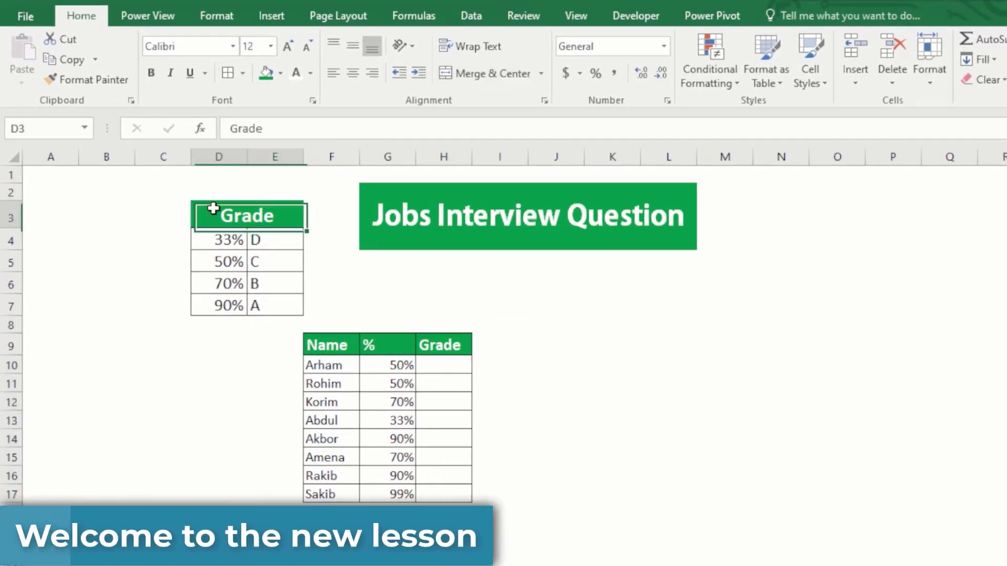
click(373, 380)
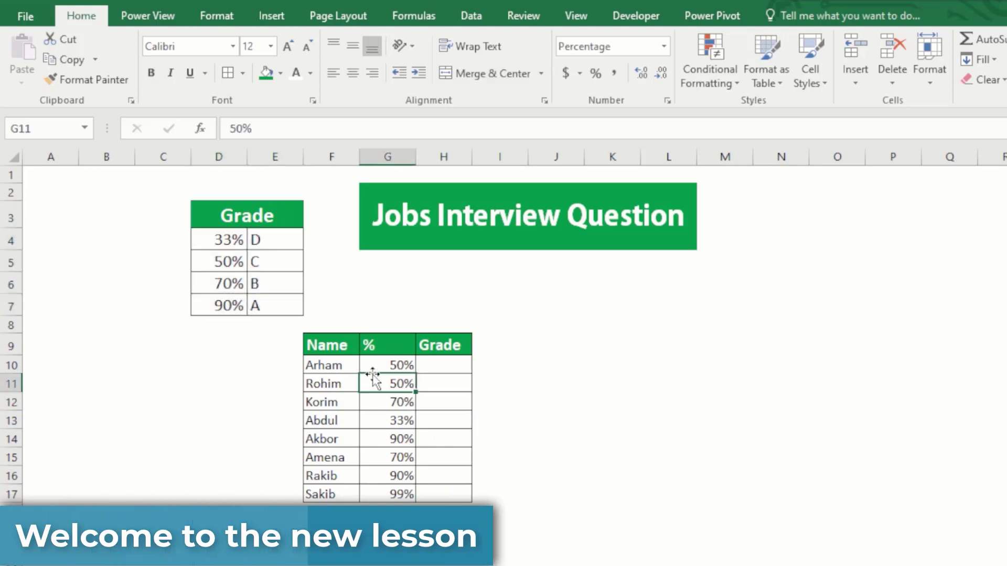
click(354, 362)
scroll(346, 362, down, 2)
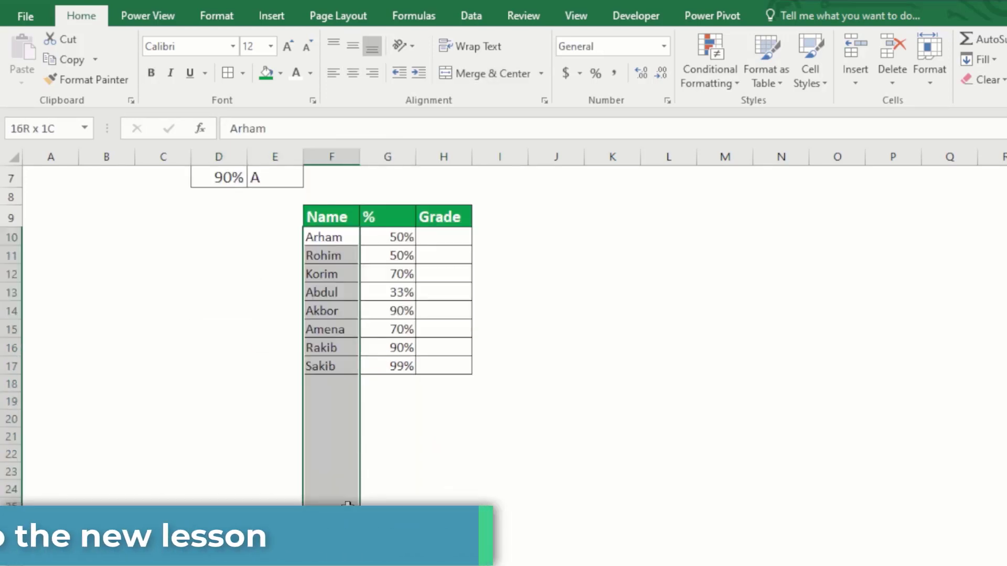
click(425, 293)
scroll(422, 287, up, 2)
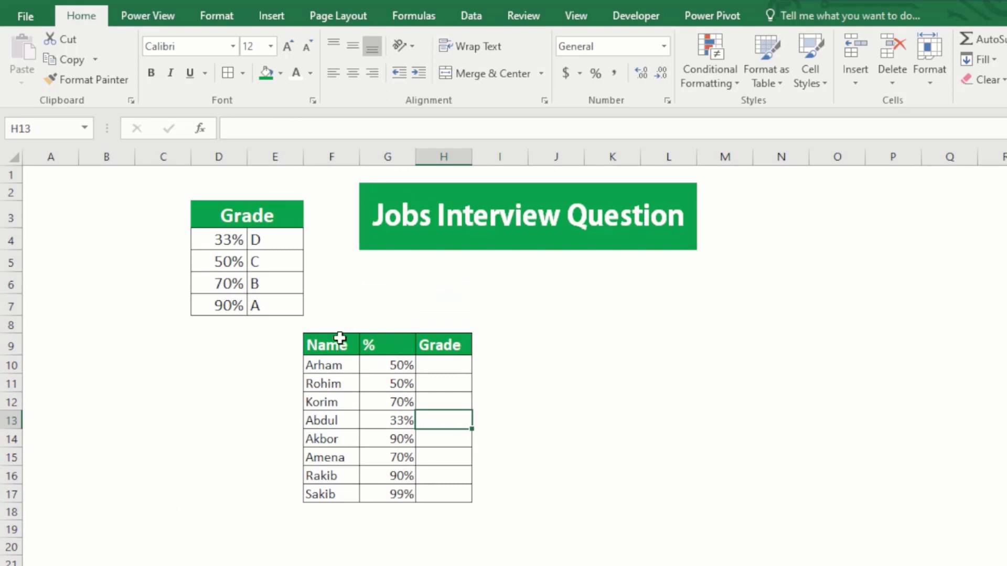
Step: Check the emptied student table and select Arham's grade cell H10
drag(340, 338, 433, 490)
click(443, 345)
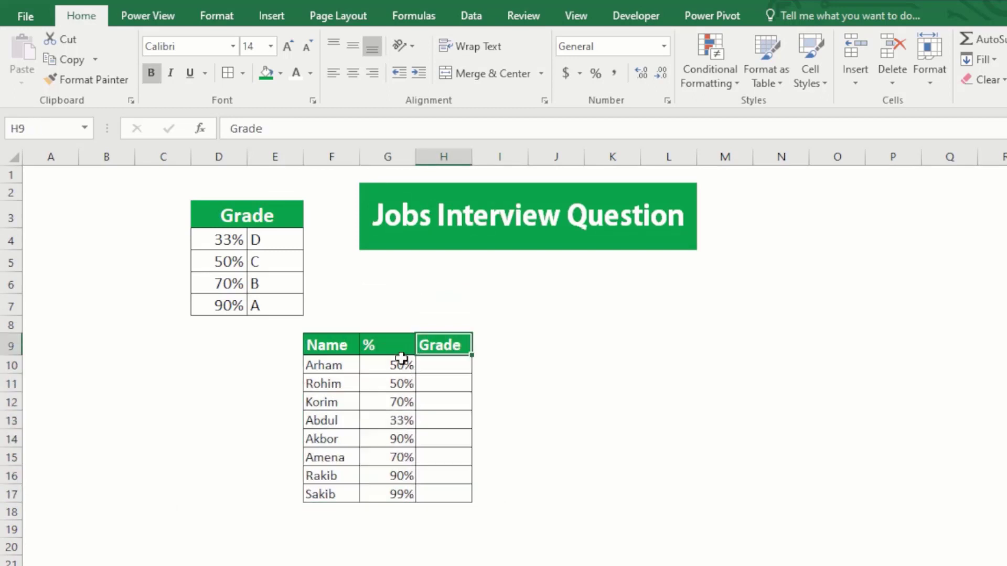
click(331, 372)
click(461, 363)
click(432, 418)
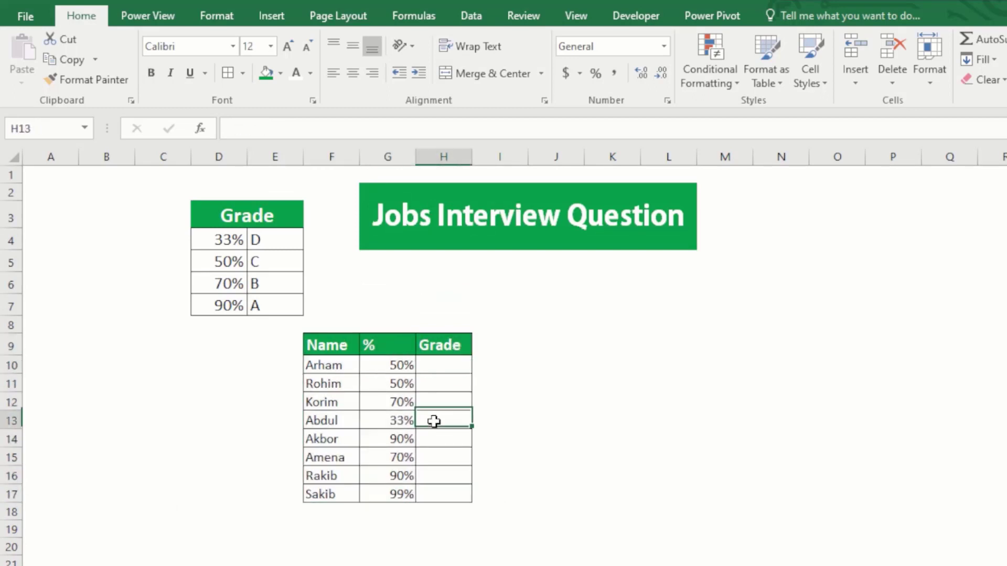
click(429, 366)
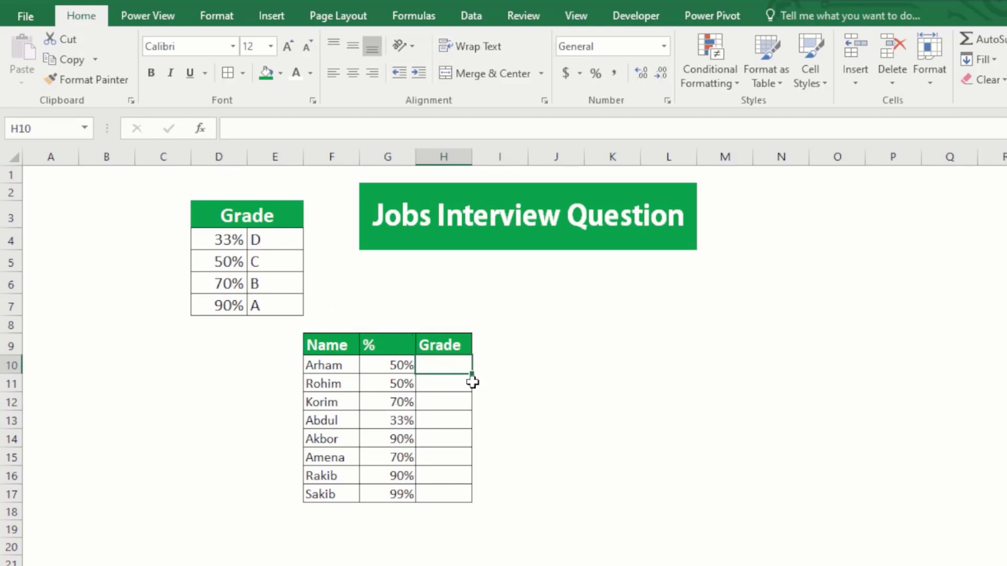
text(c)
key(Return)
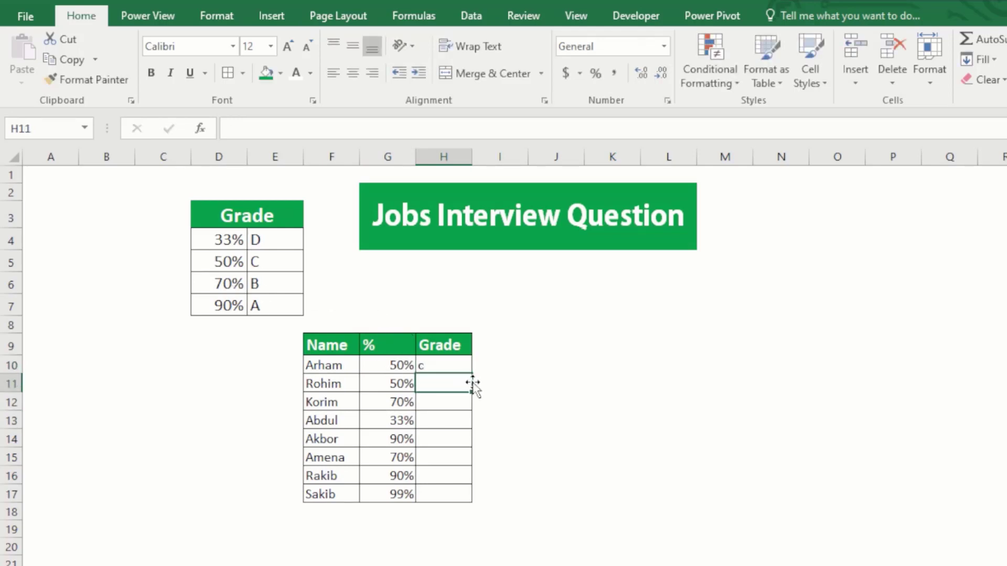
text(C)
key(Return)
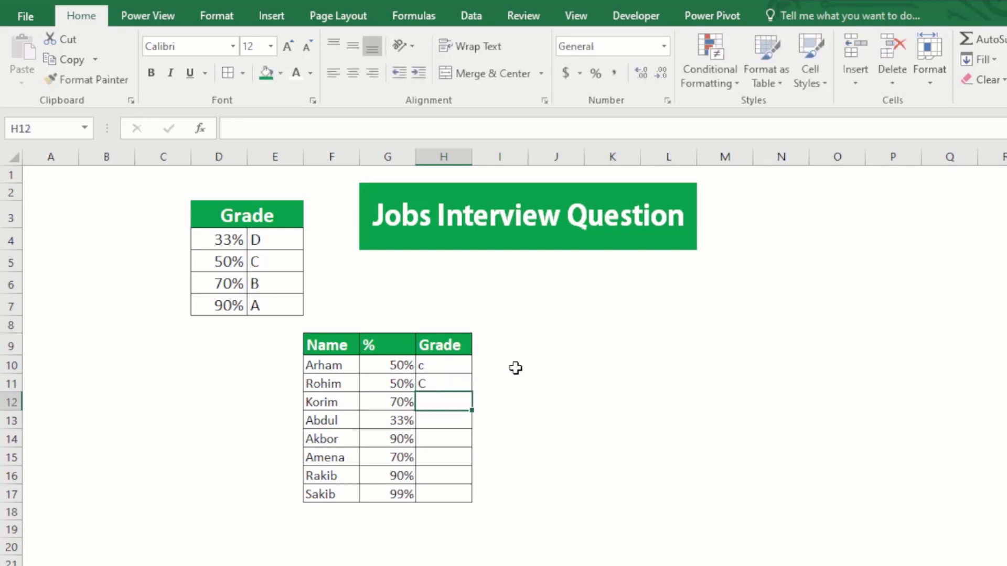
text(B)
key(Return)
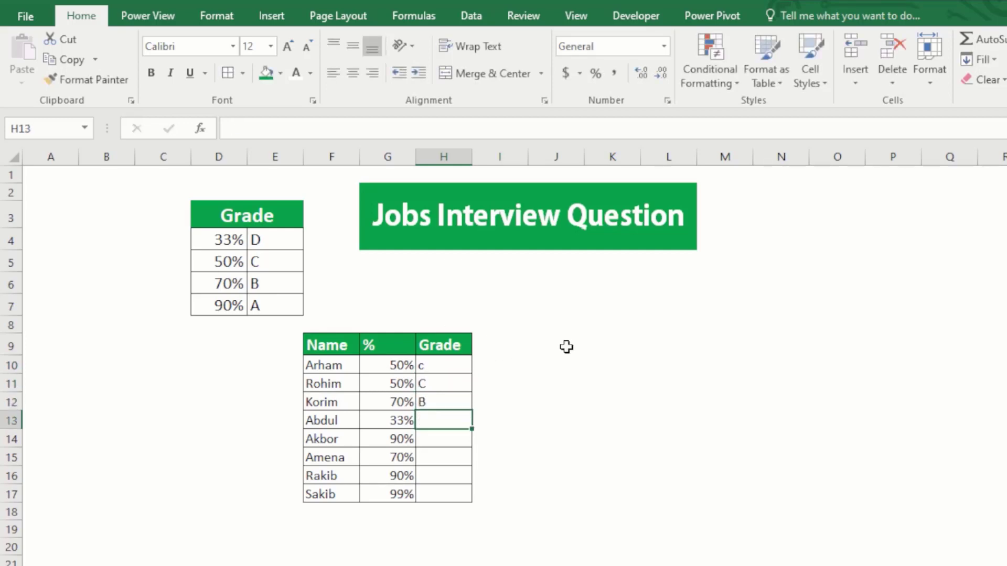
click(451, 354)
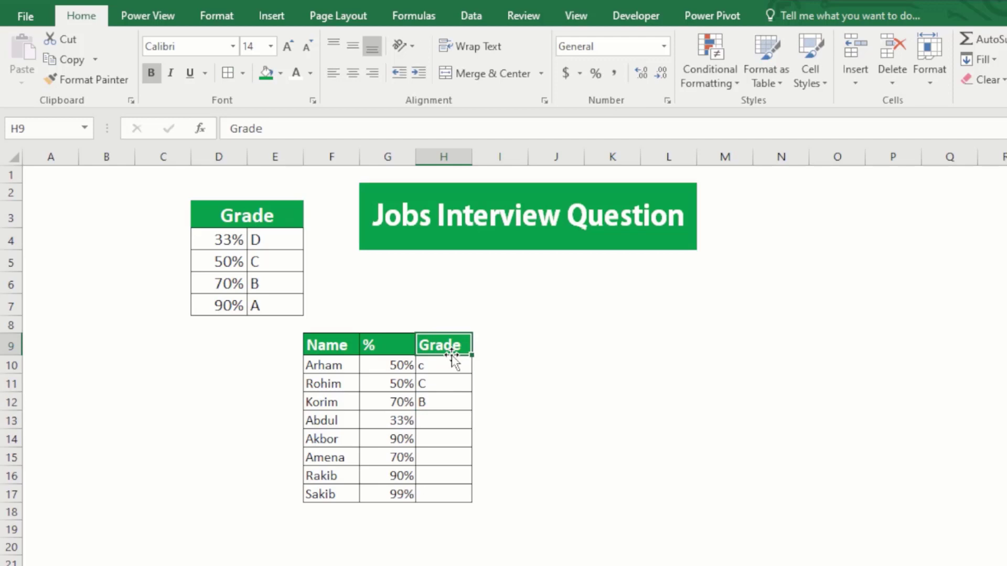
click(434, 365)
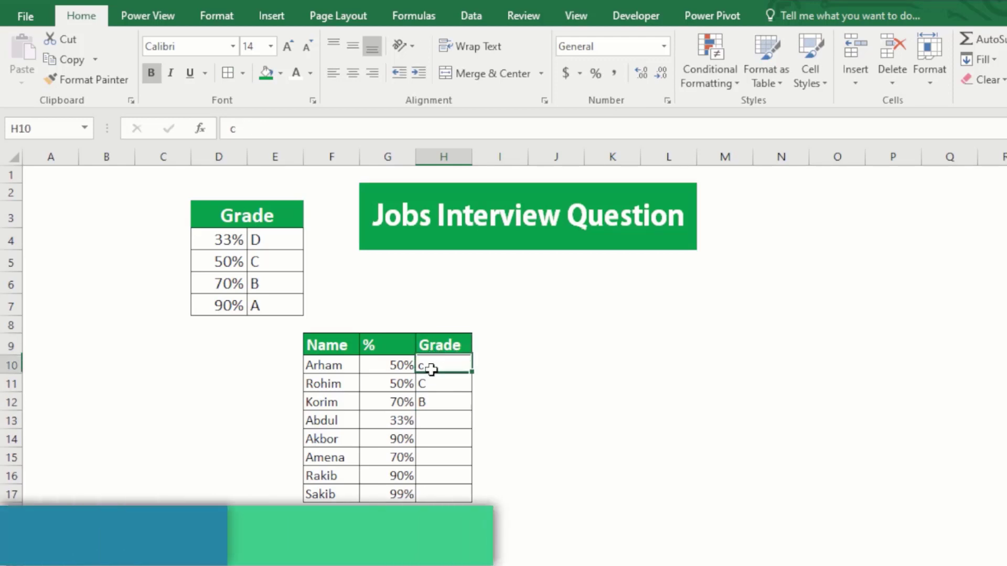
drag(432, 363, 429, 421)
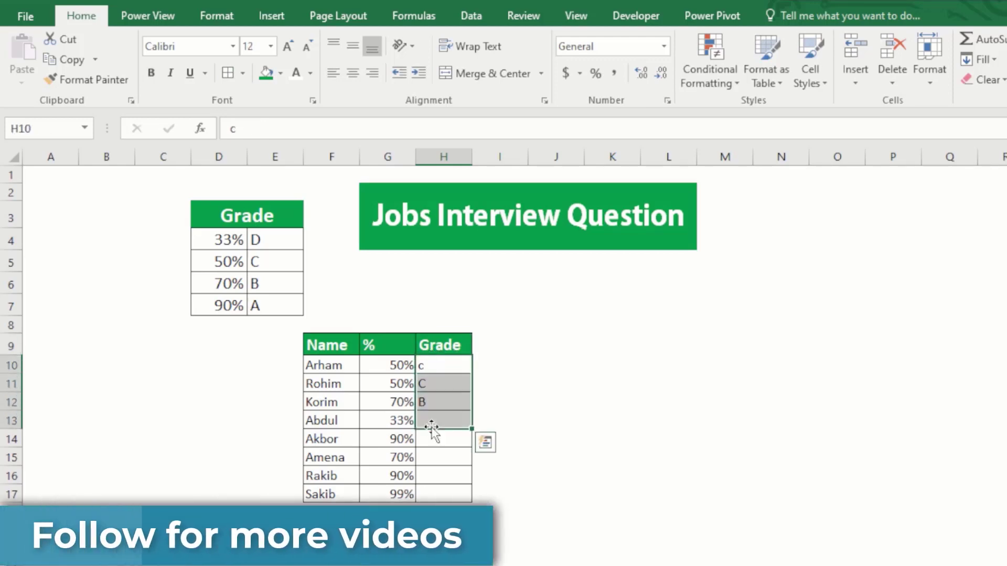
key(Delete)
click(434, 368)
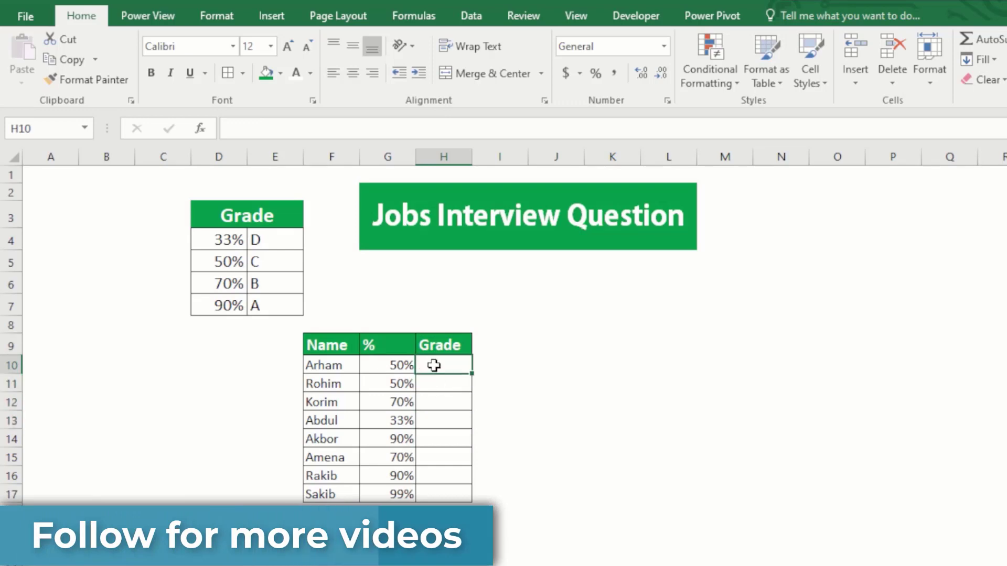
click(434, 403)
click(440, 381)
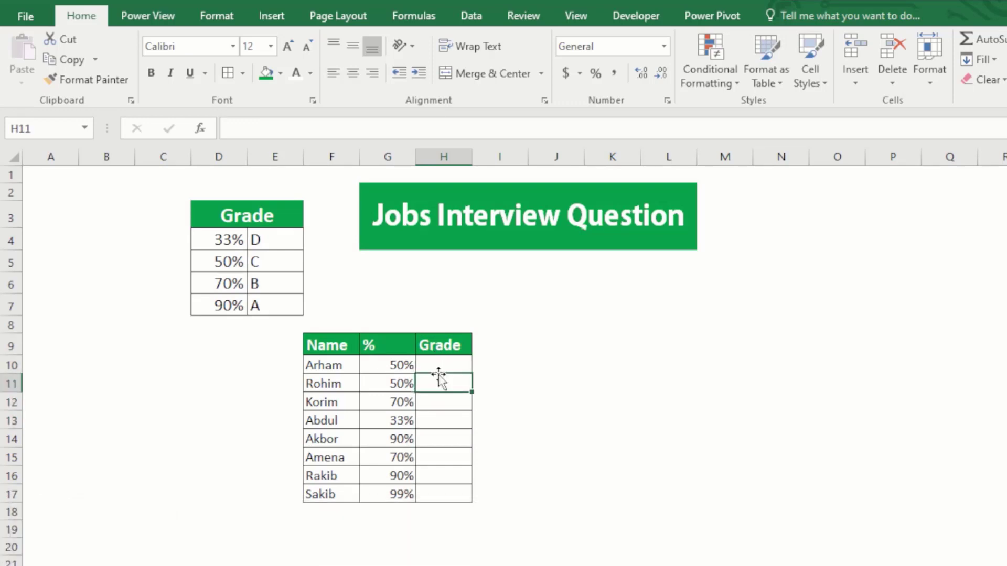
click(449, 368)
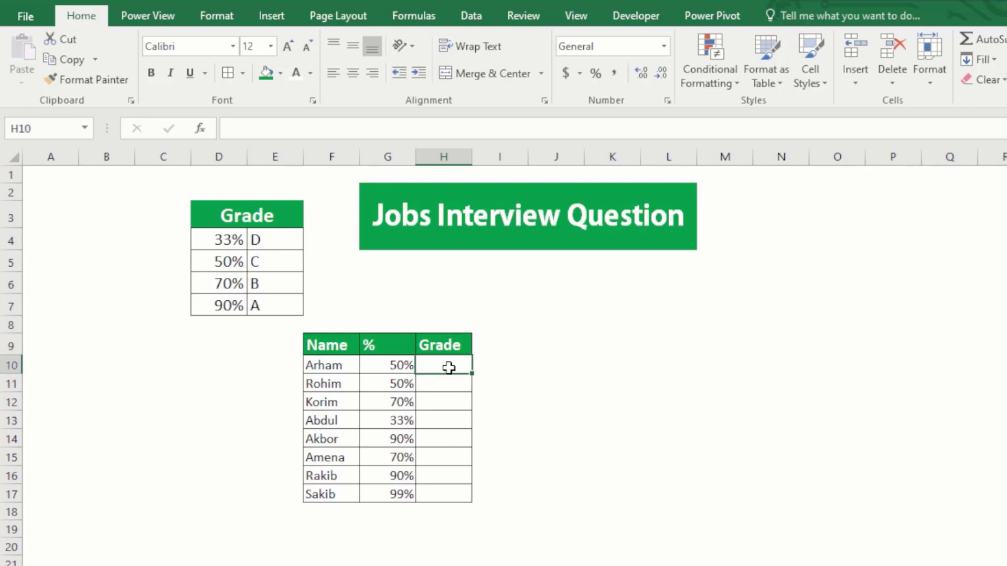
click(447, 406)
click(446, 368)
Step: Start =LOOKUP( in H10 with Arham's percentage G10 as the lookup value
text(=)
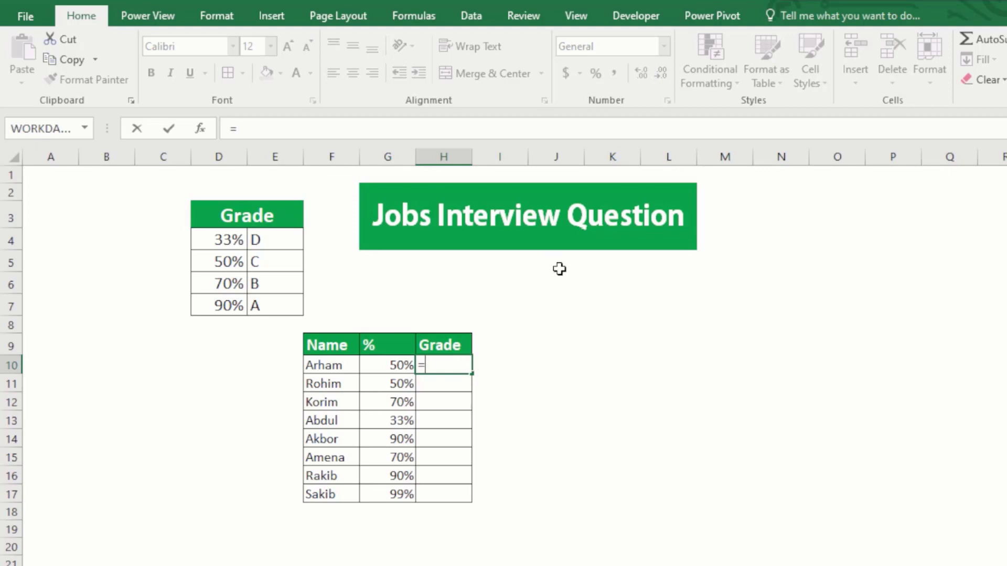
text(LOOK)
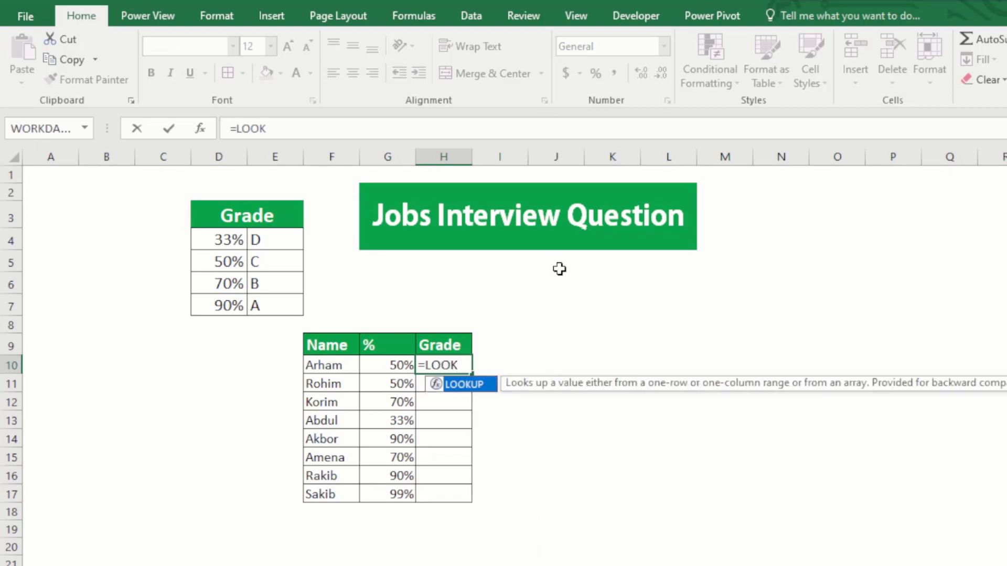
double_click(471, 388)
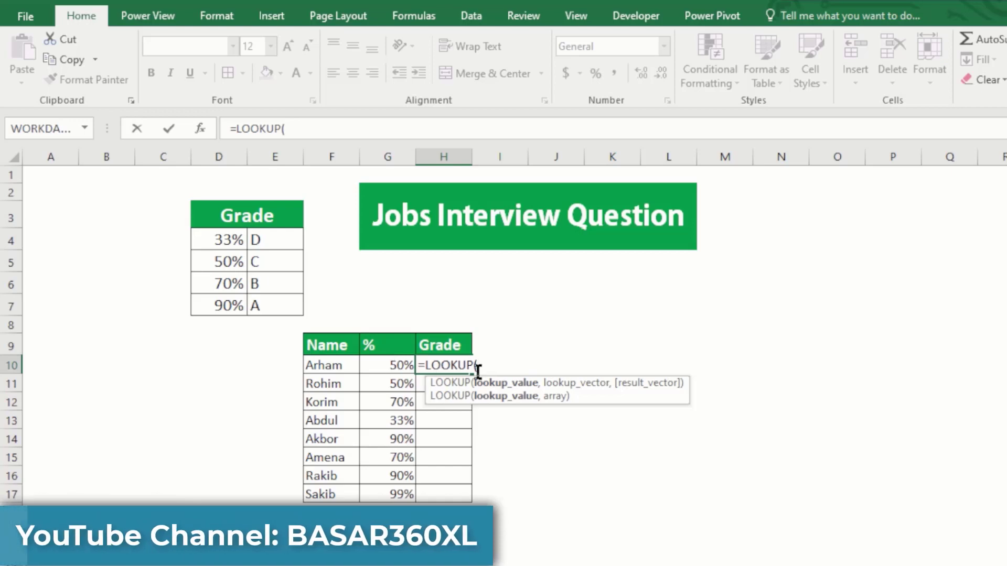
click(393, 364)
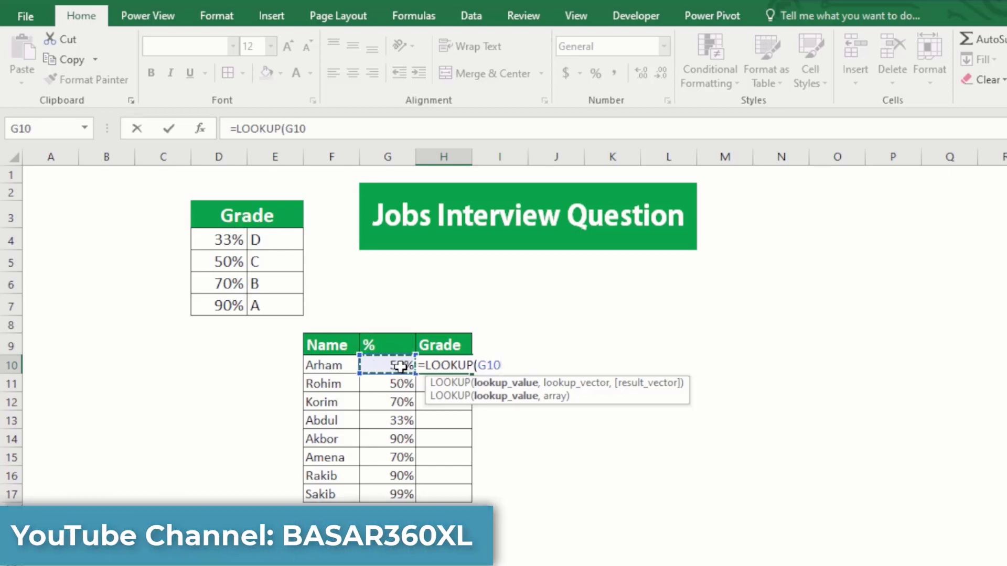
text(,)
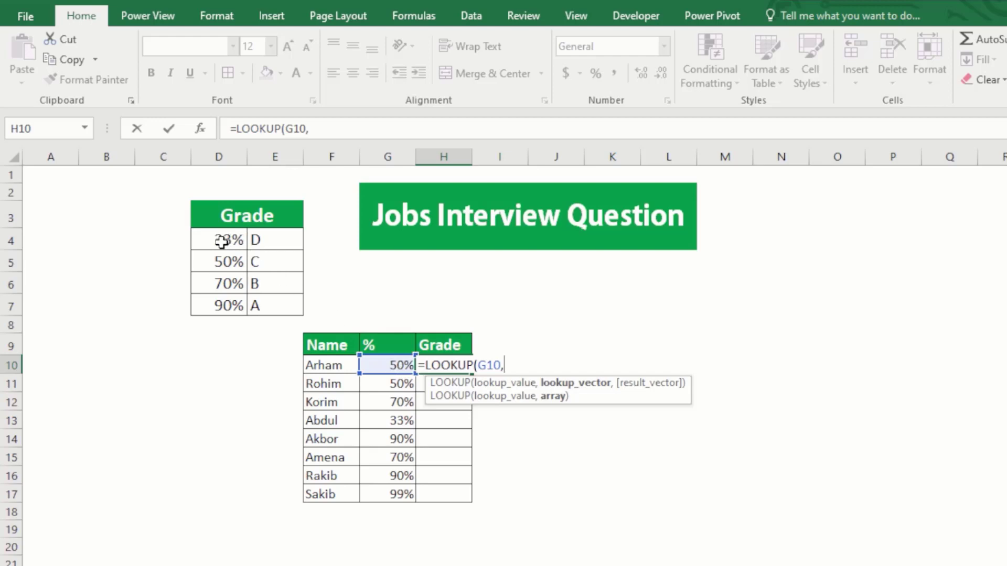
Step: Add the thresholds D4:D7 as the absolute range $D$4:$D$7, followed by a comma
drag(222, 238, 227, 305)
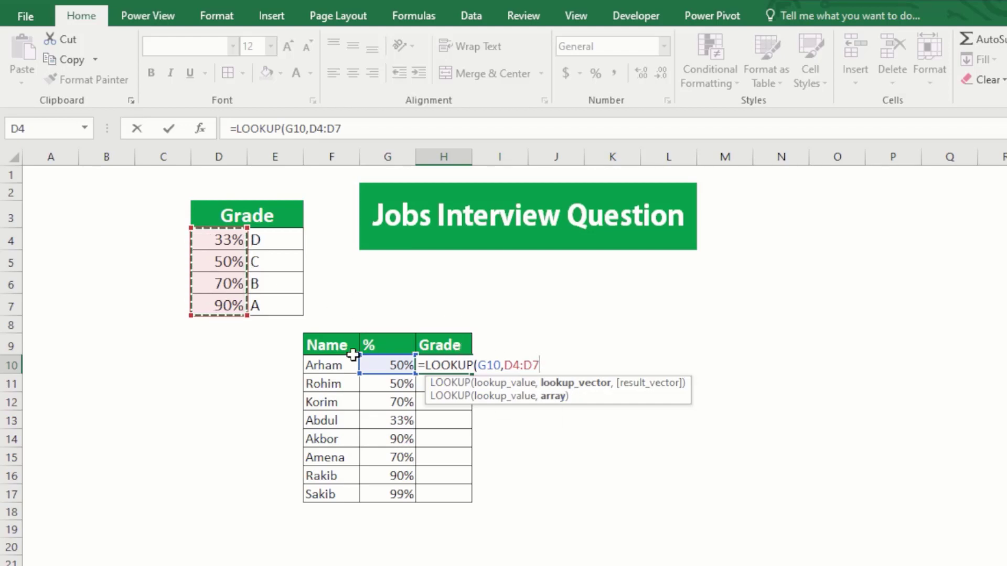
key(F4)
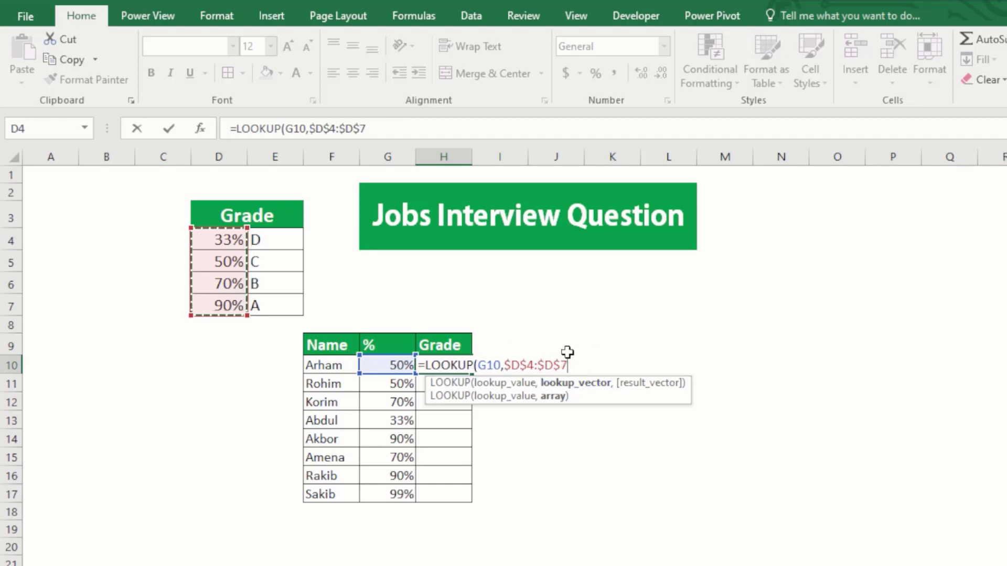
text(,)
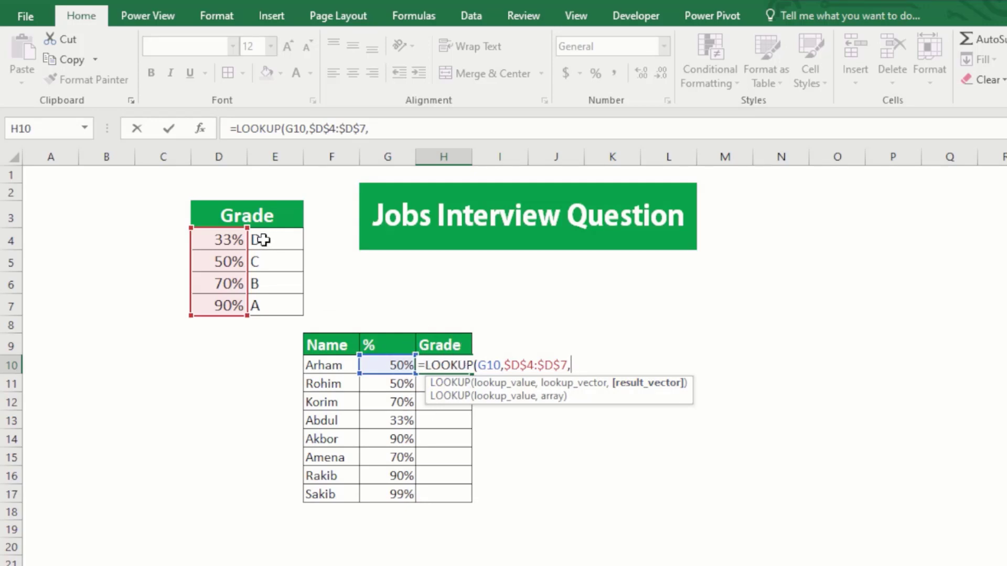
Step: Add the absolute range $E$4:$E$7, close and enter the formula so H10 shows C
drag(263, 239, 268, 304)
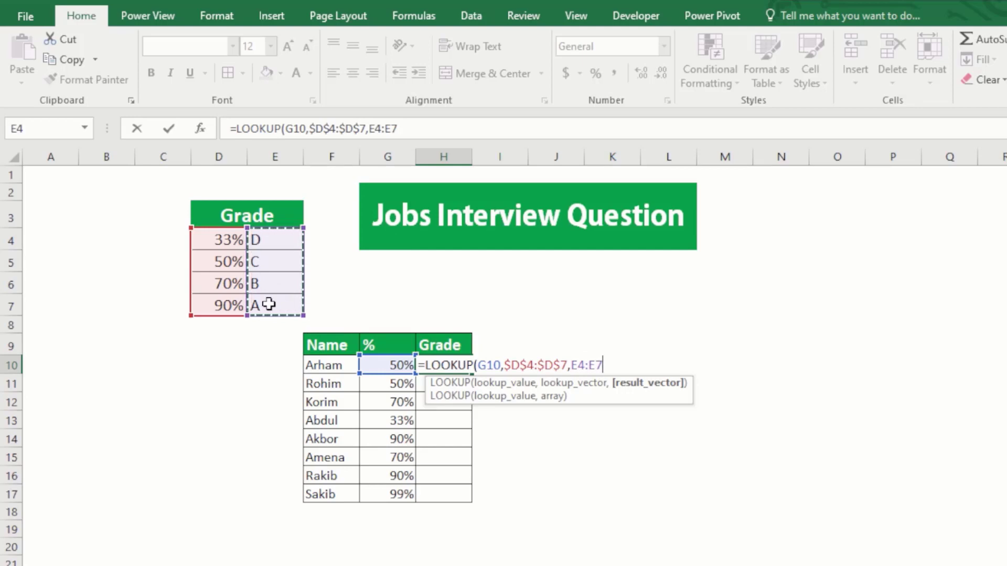
key(F4)
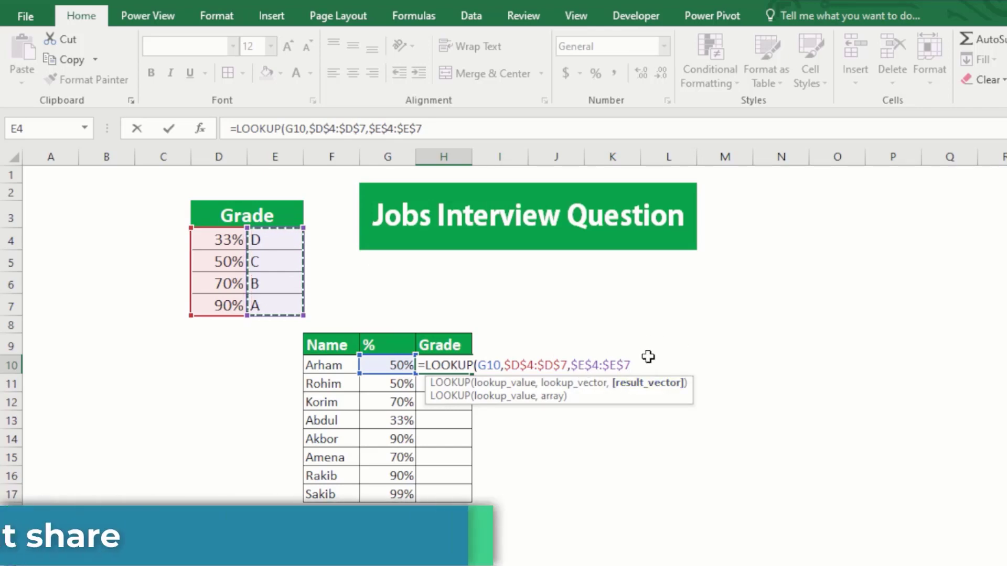
text())
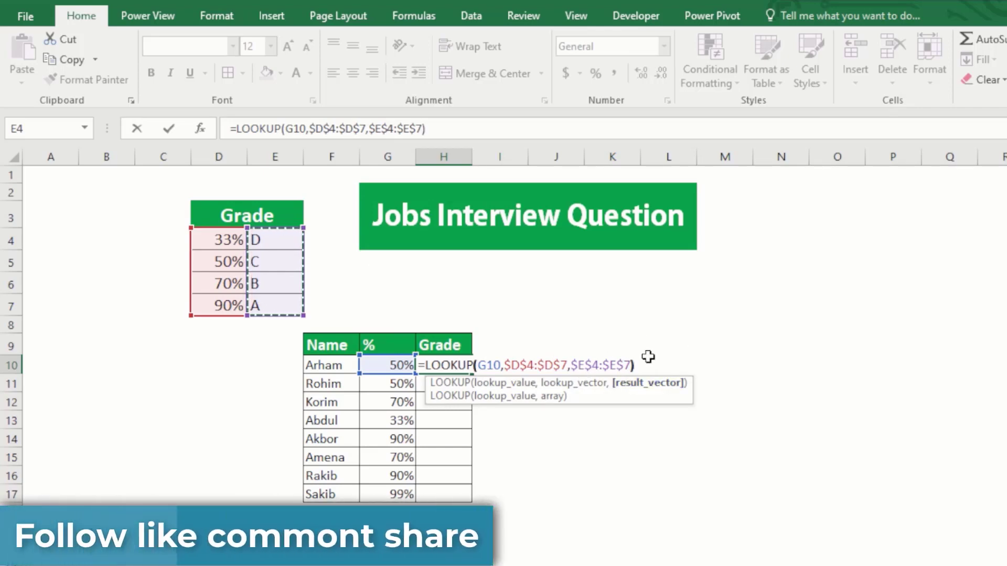
key(Return)
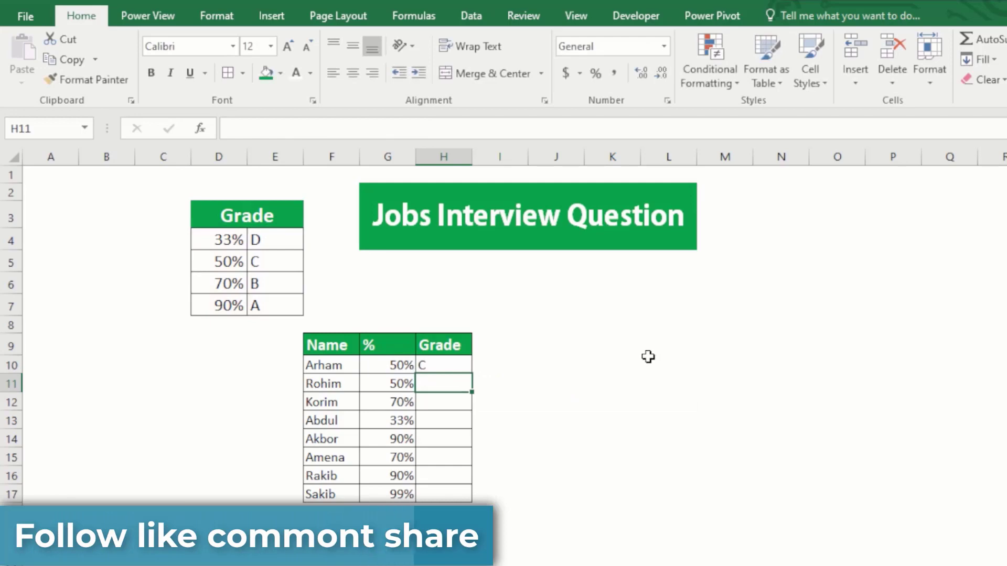
Step: Fill H10's LOOKUP formula down to H17
click(425, 365)
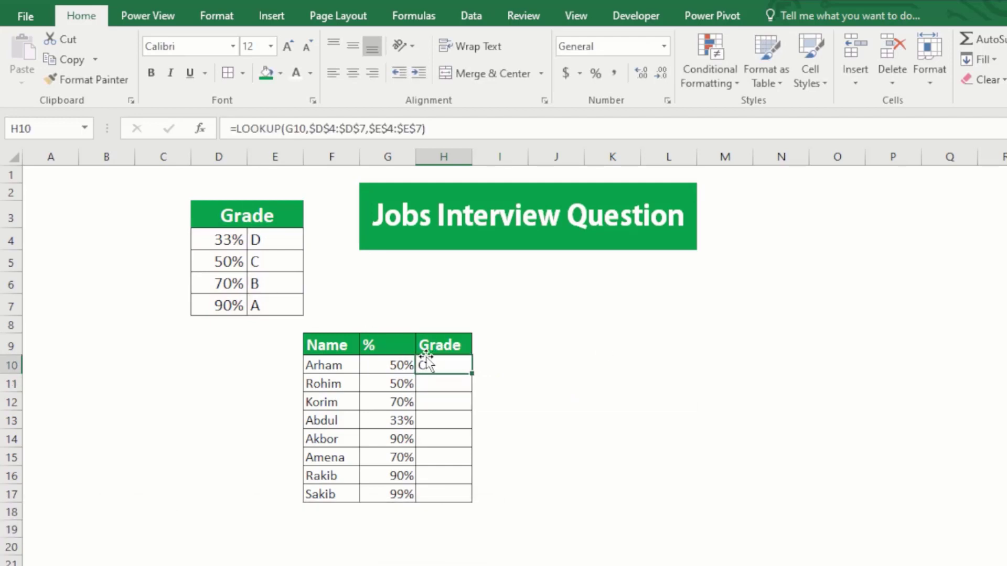
click(381, 366)
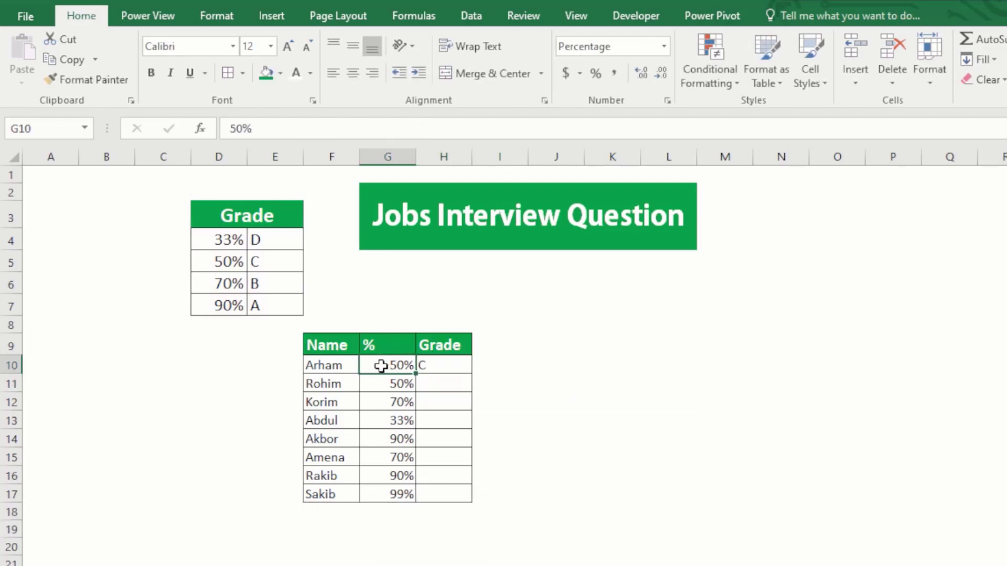
click(209, 268)
click(387, 367)
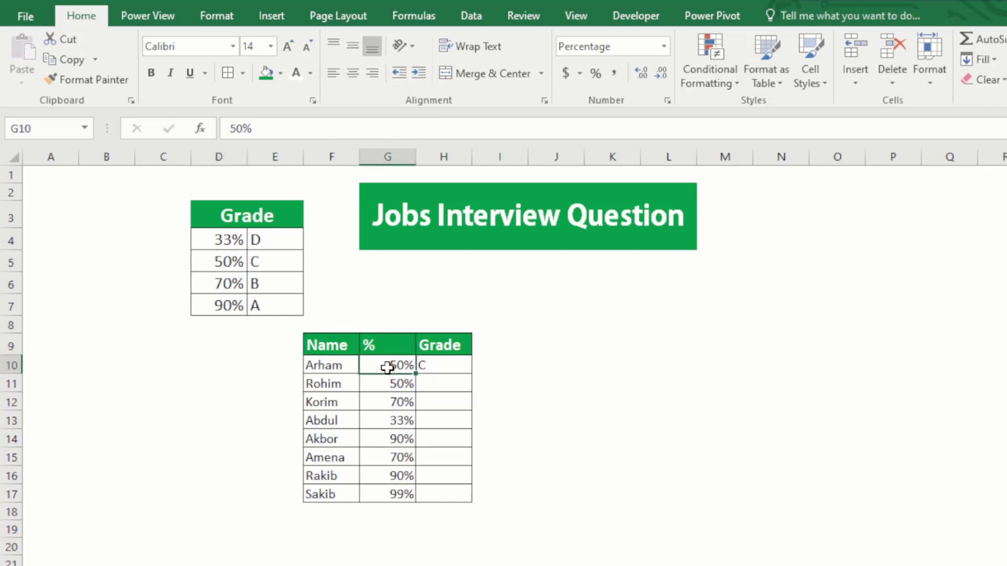
click(449, 365)
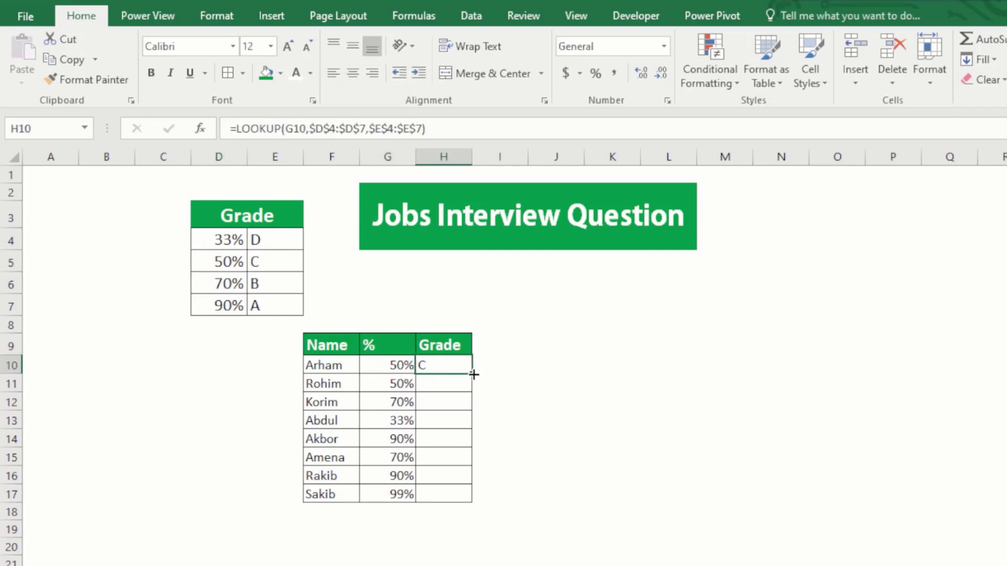
drag(473, 376, 465, 504)
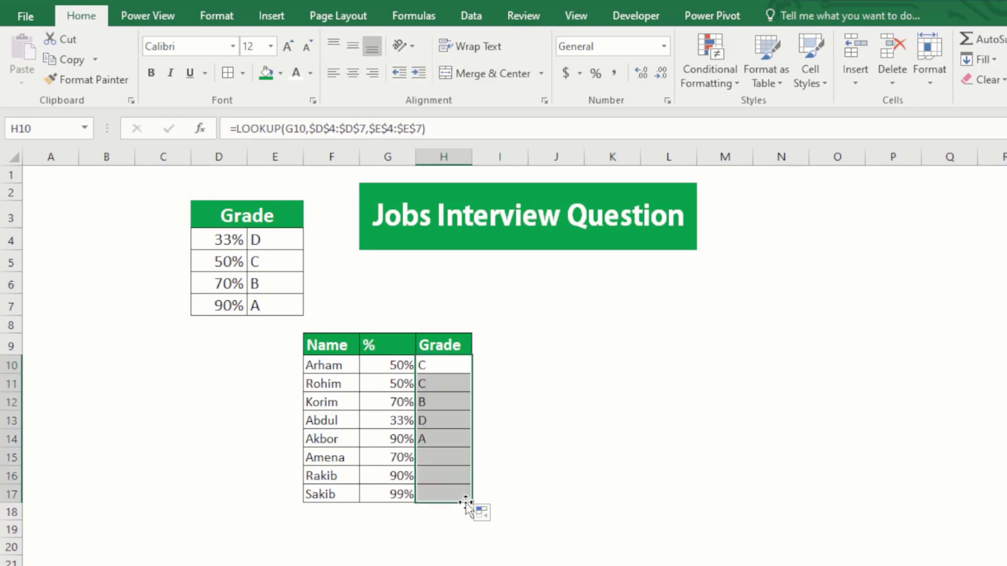
Step: Check the copied grades and that each formula references its own row's percentage
click(441, 371)
click(441, 415)
click(435, 361)
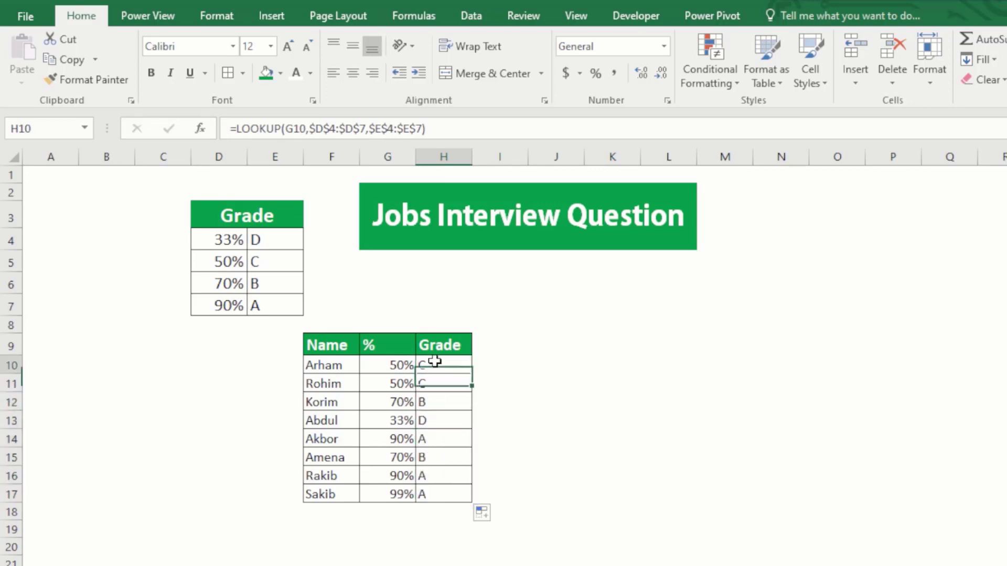
click(437, 477)
click(428, 499)
click(398, 367)
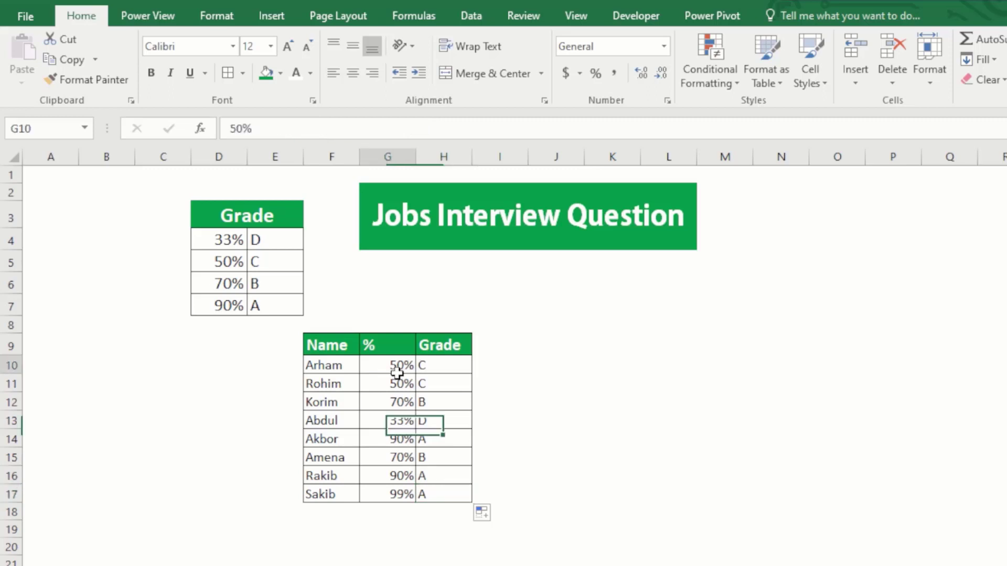
click(427, 367)
Step: Compare G10's 50% with the 33% threshold and D grade, then select G10
click(428, 386)
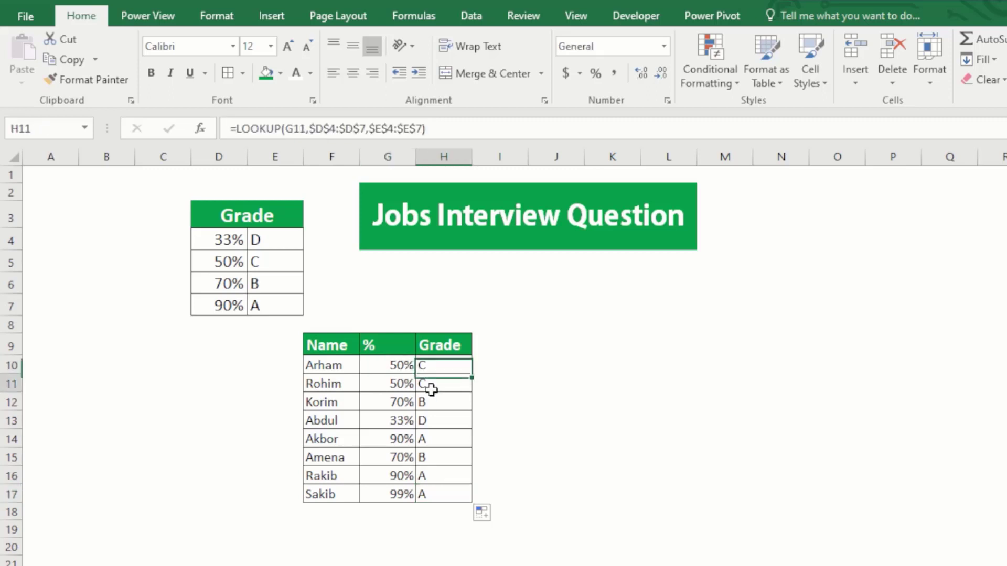
click(401, 366)
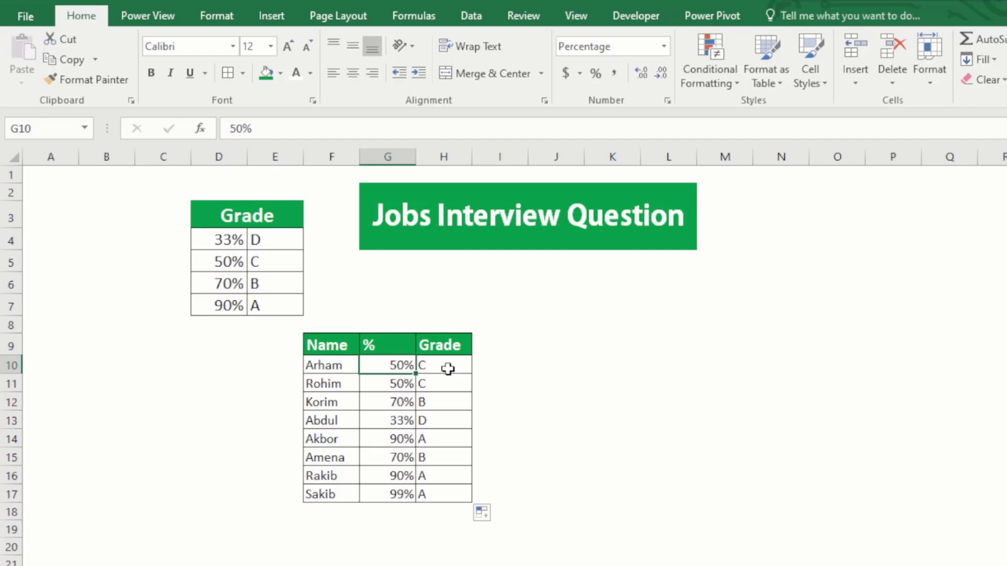
click(272, 244)
click(226, 240)
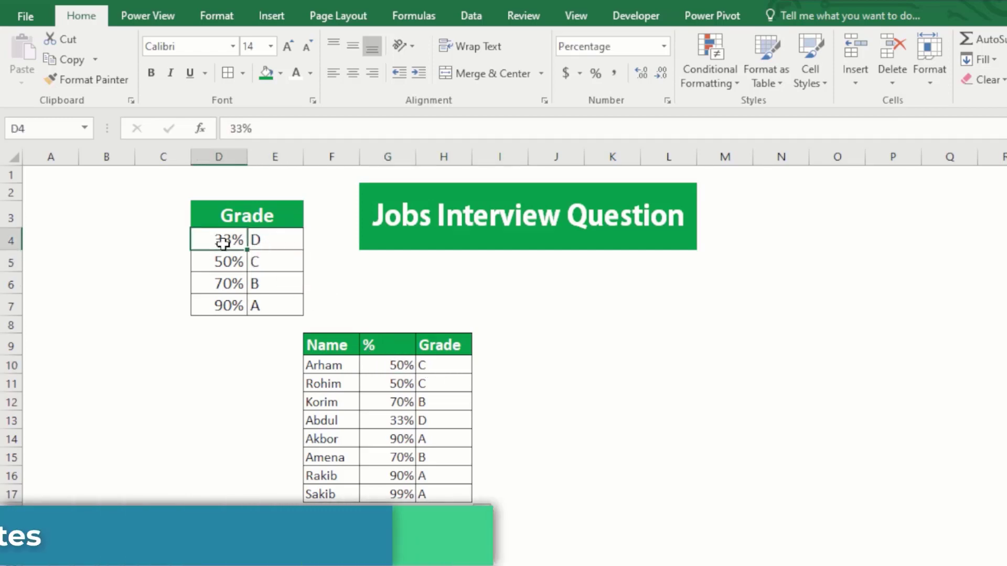
click(386, 373)
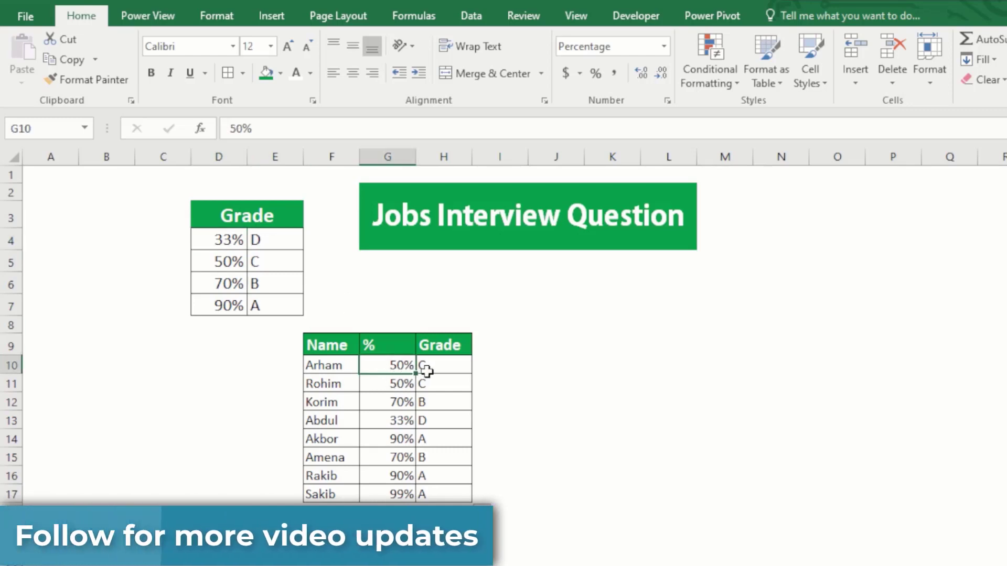
Step: Change G10 to 49% to see H10 become D, then restore it to 50%
text(49)
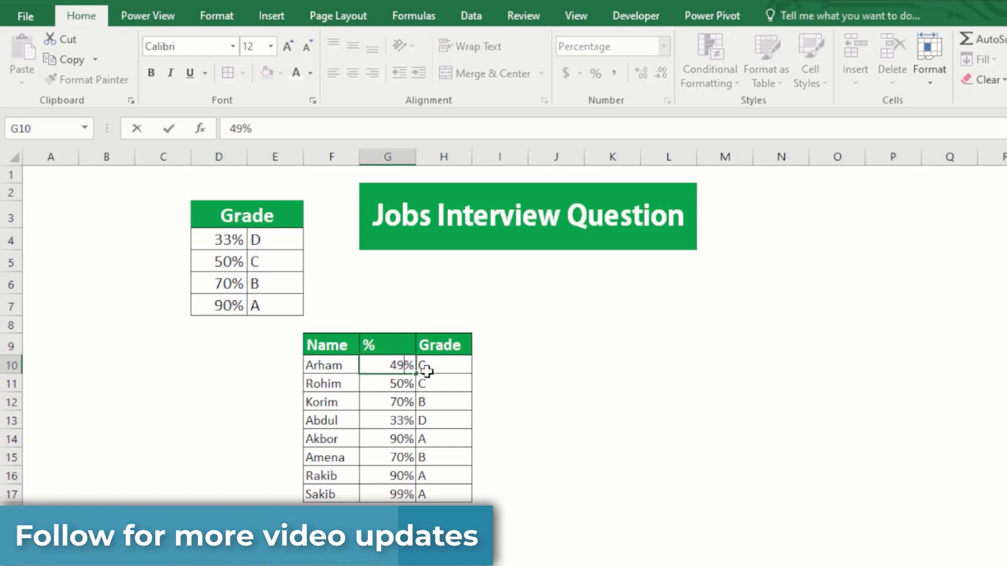
key(Return)
click(431, 372)
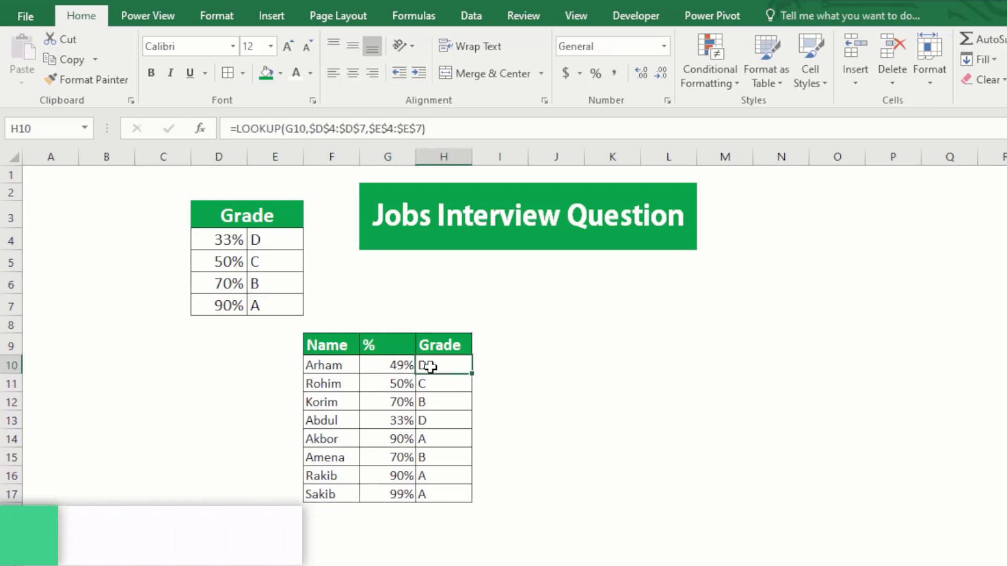
click(392, 365)
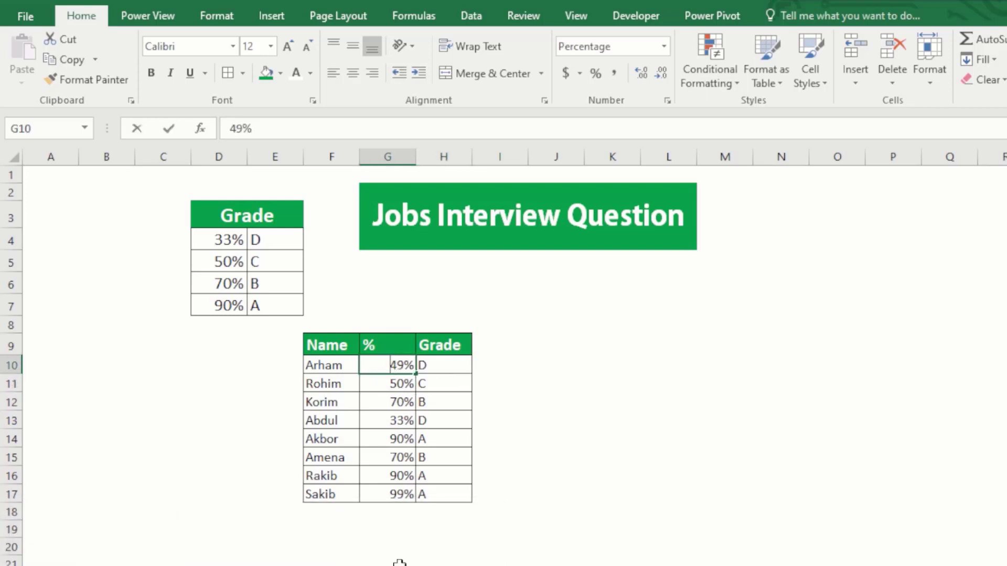
text(50)
key(Return)
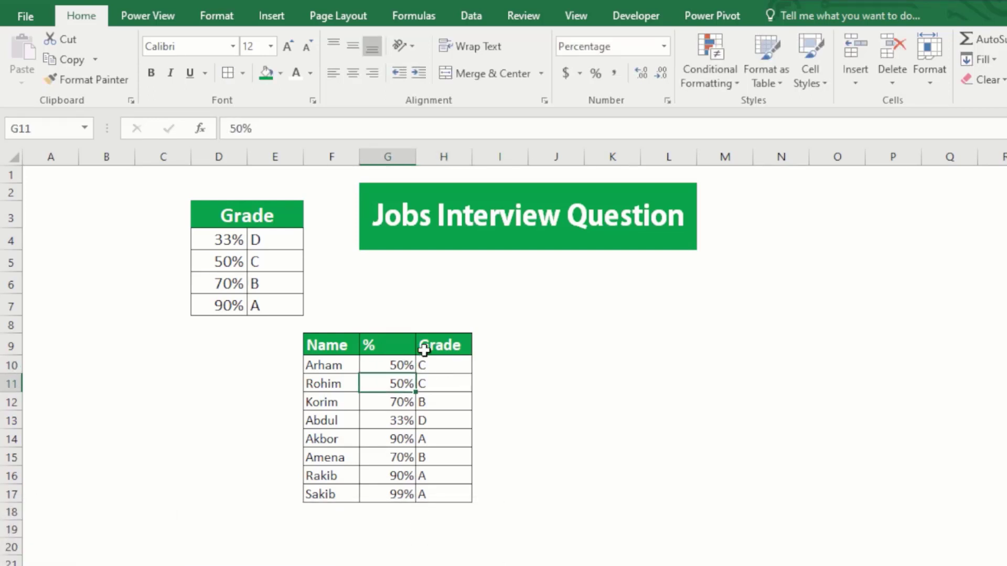
Step: Set G10 to 60% and G11 to 70%, turning H11's grade to B
click(396, 369)
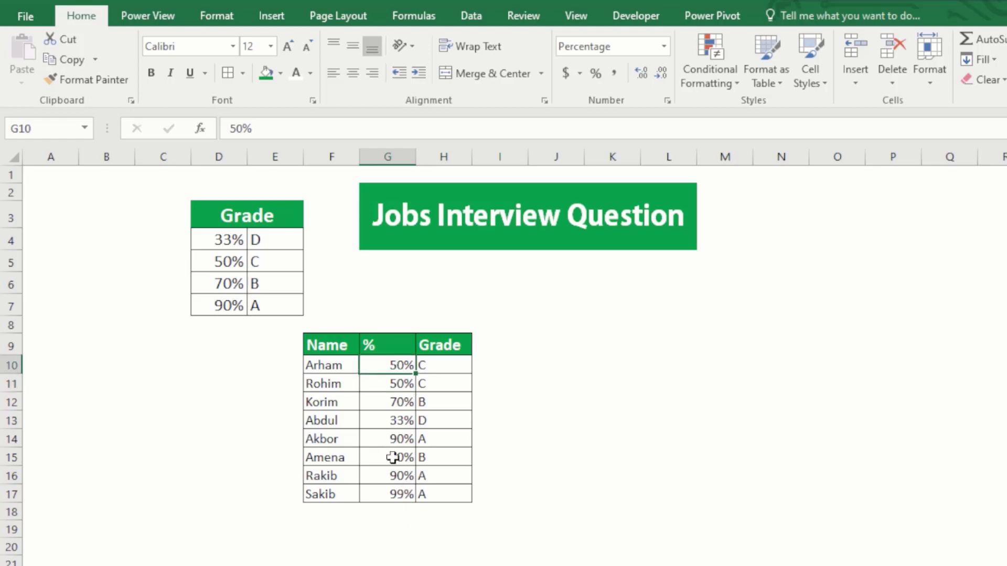
text(6)
key(Return)
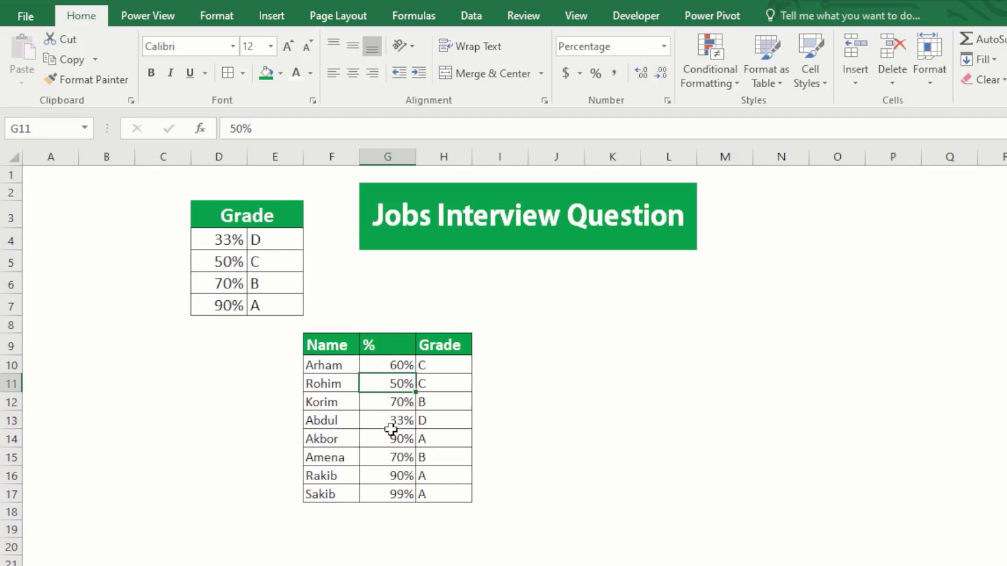
text(7)
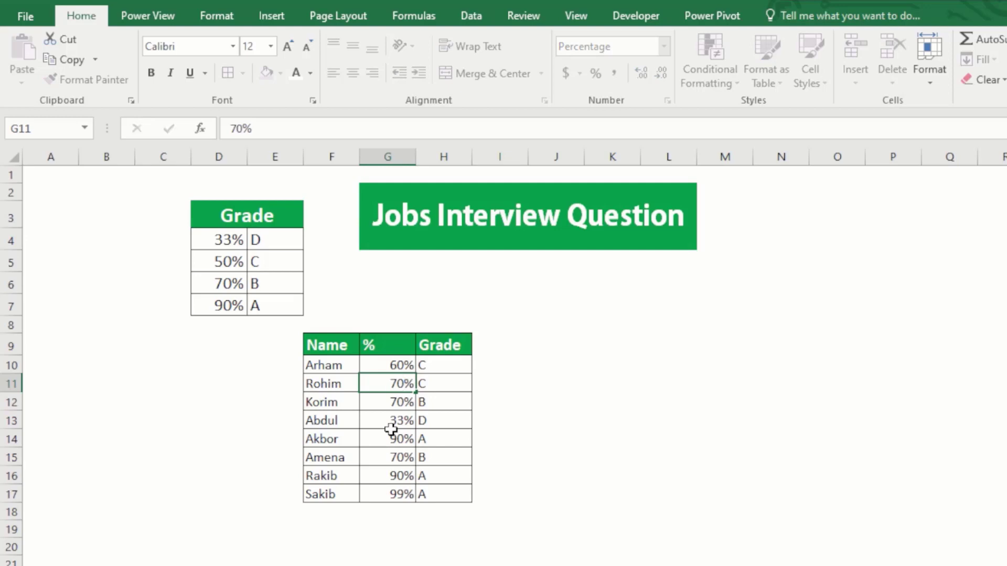
key(Return)
click(432, 381)
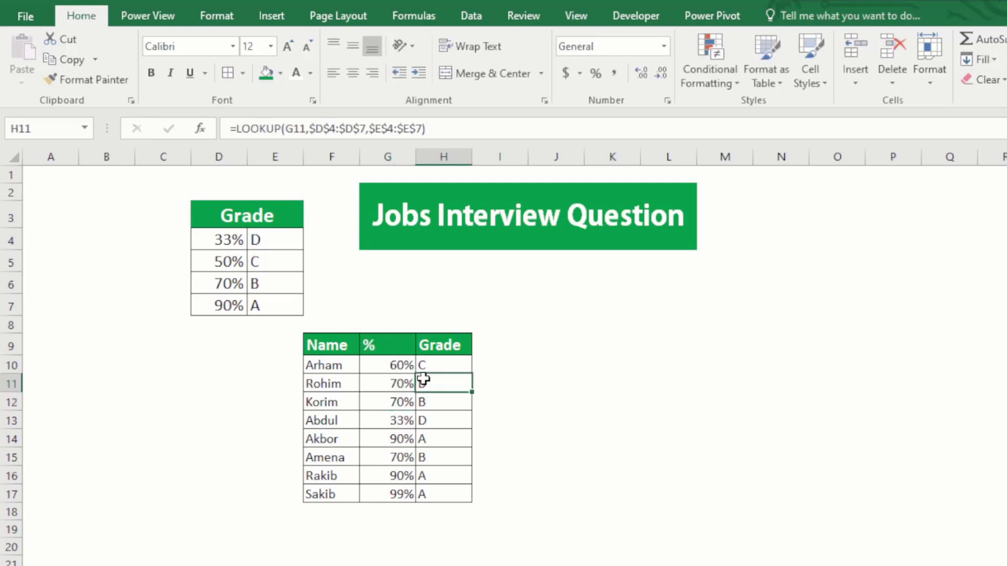
click(393, 364)
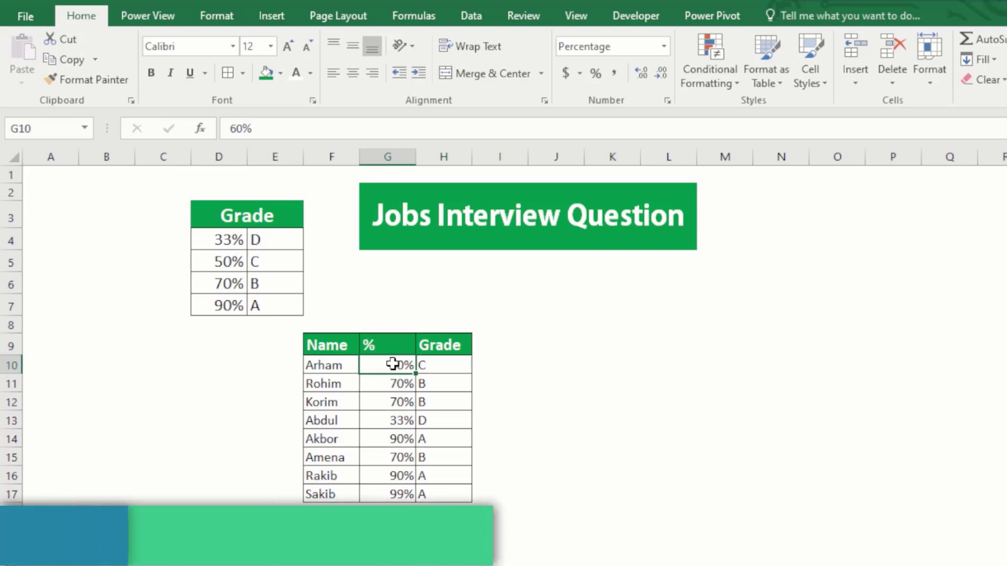
click(447, 424)
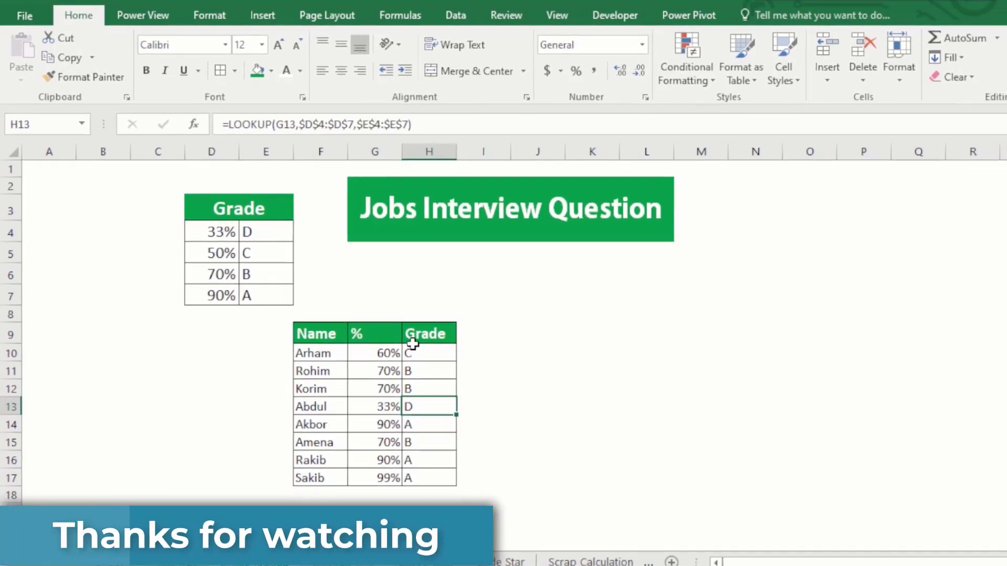
click(403, 335)
click(393, 371)
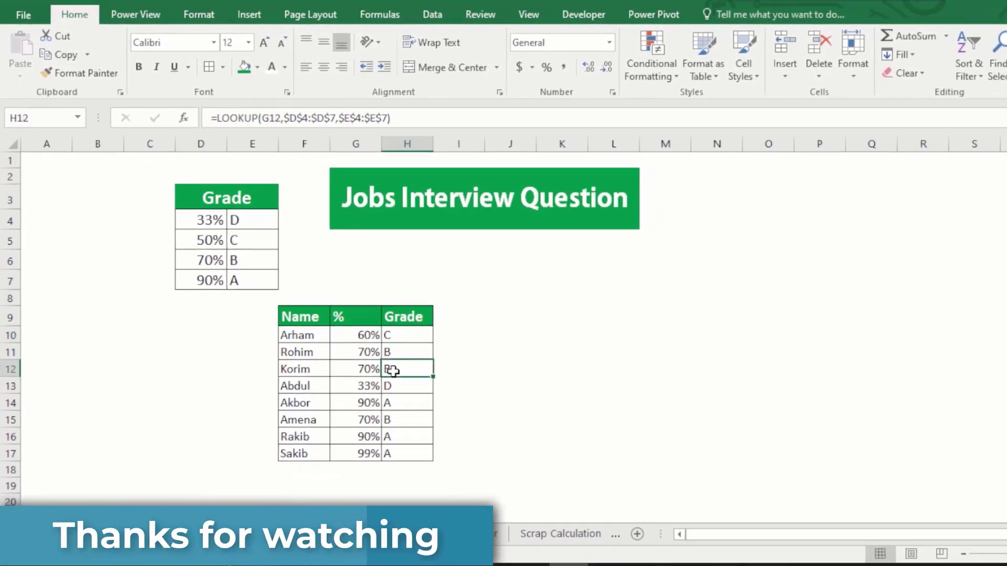